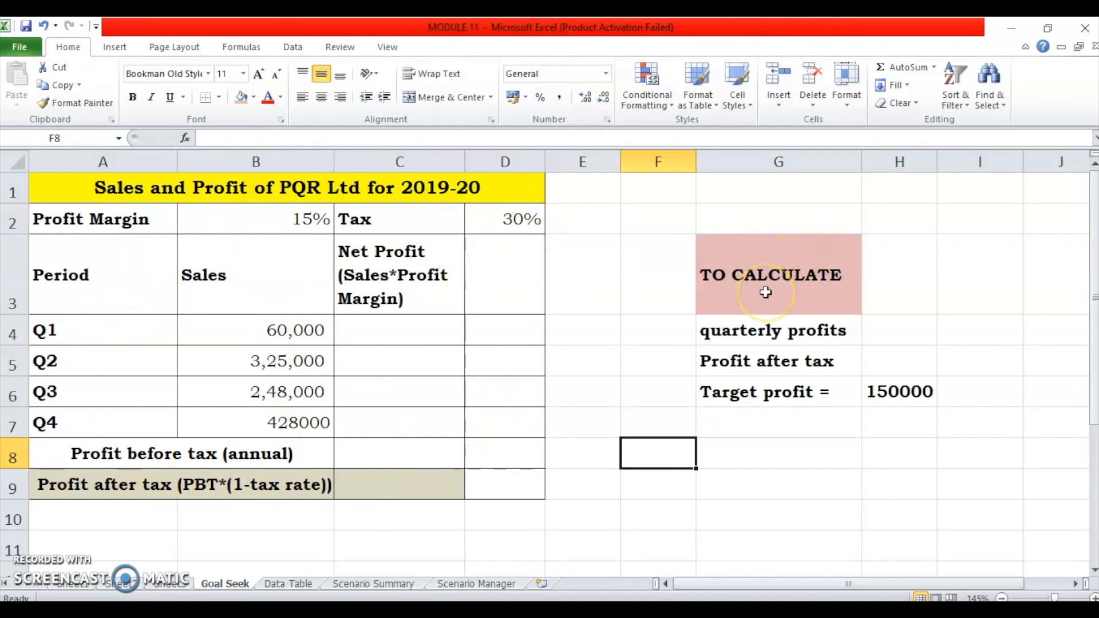
Step: In C4, start the Q1 net profit formula by multiplying Q1 sales by the profit margin, =B4*B2
left_click(755, 330)
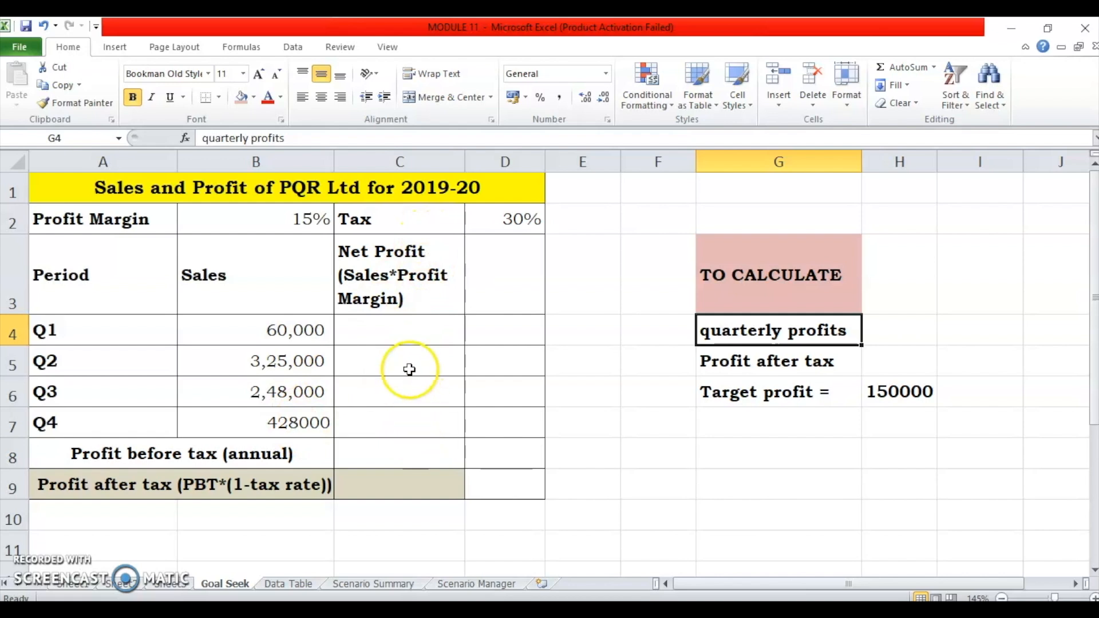
left_click(412, 330)
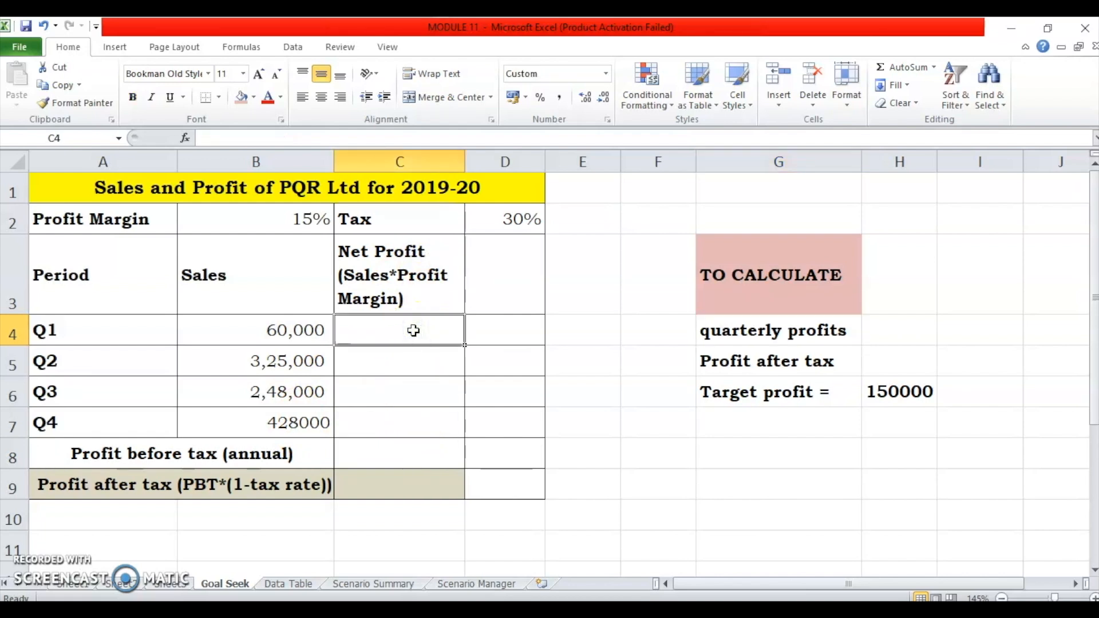
type("=")
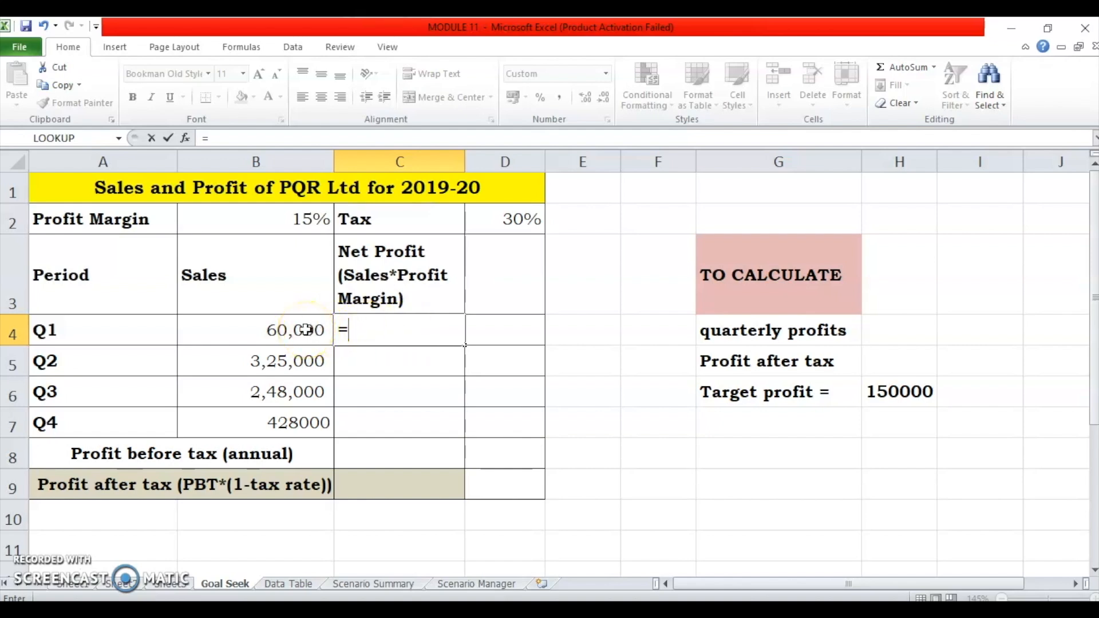
left_click(307, 330)
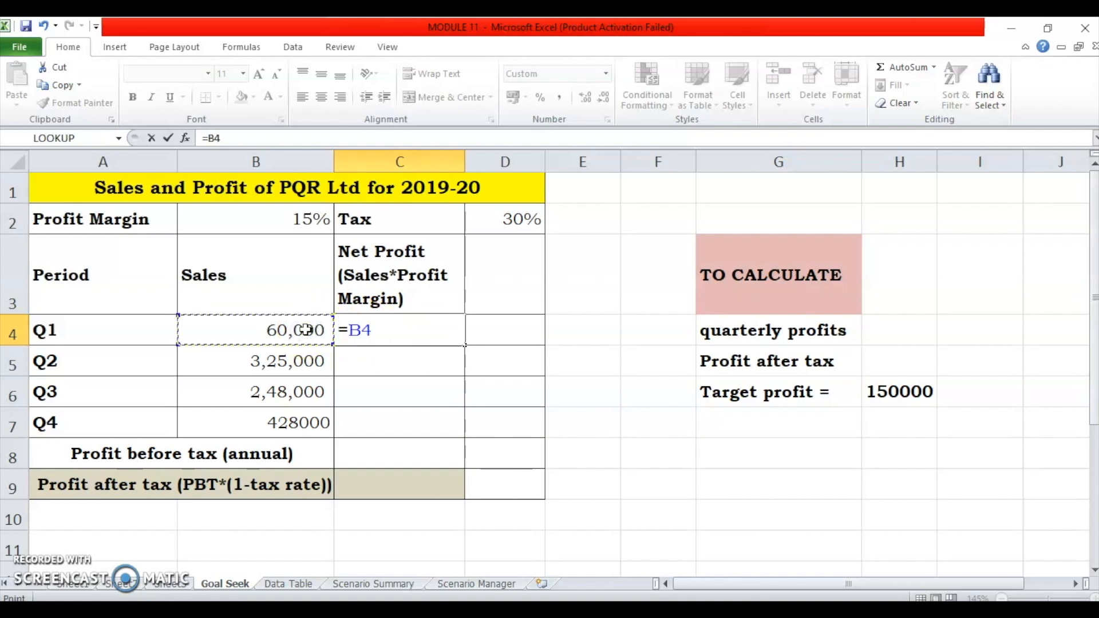
type("*")
left_click(305, 215)
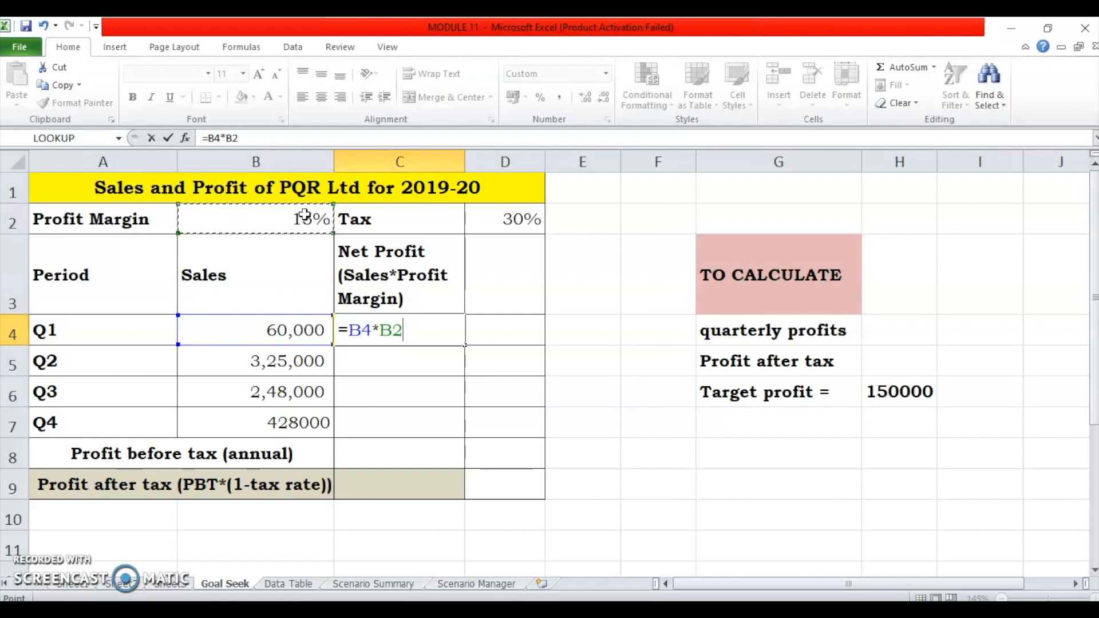
Step: Make the profit margin reference absolute so the C4 formula reads =B4*$B$2, and commit it
left_click(251, 161)
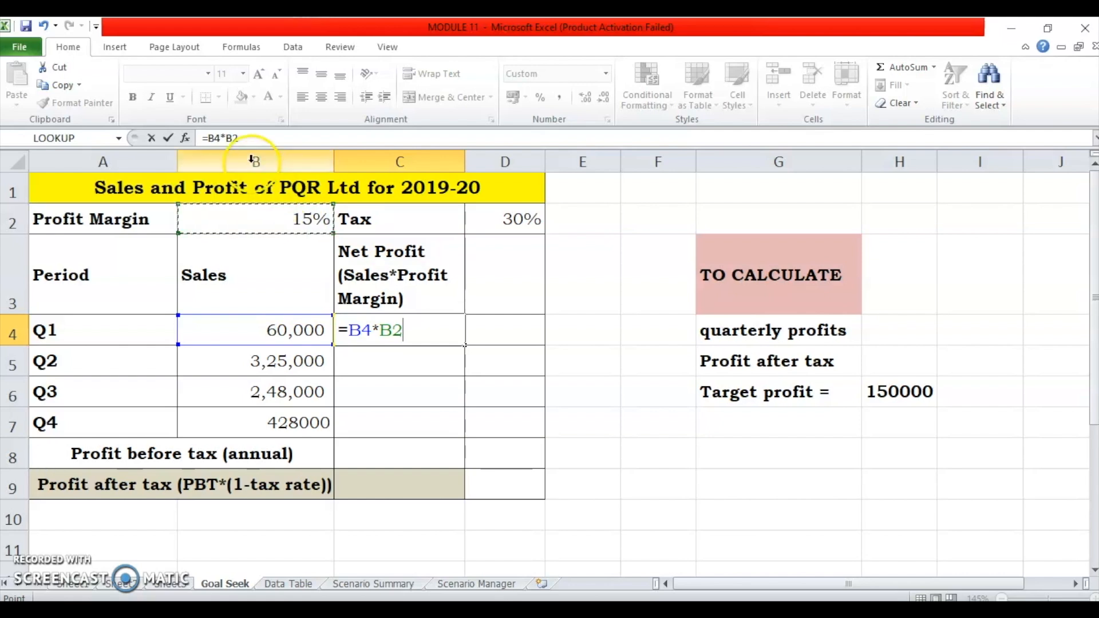
left_click(227, 138)
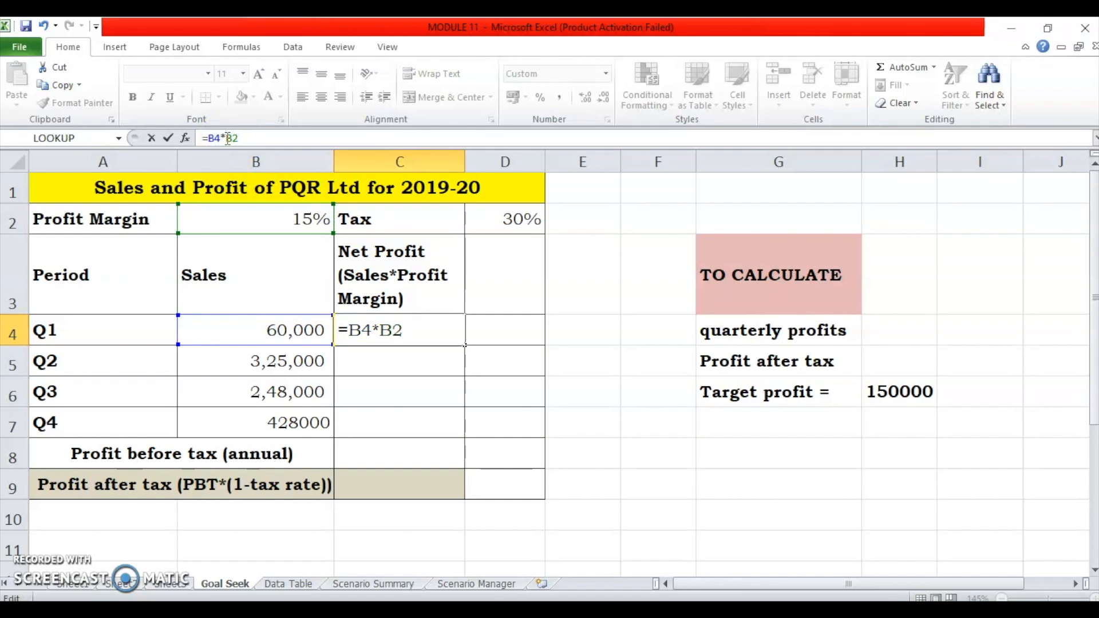
type("$")
left_click(236, 139)
type("$")
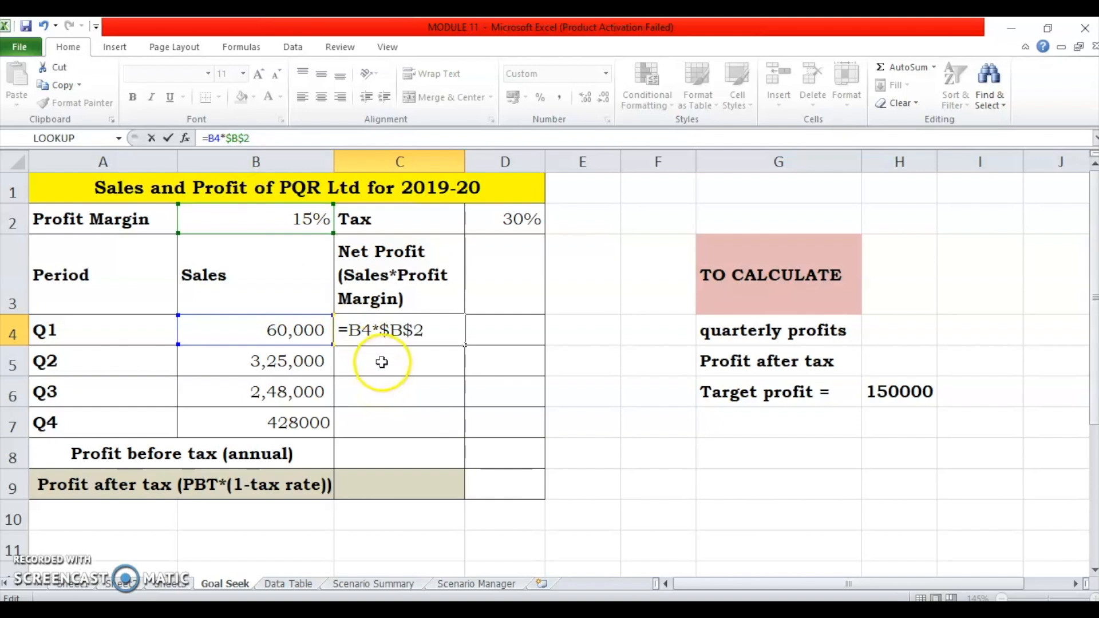
left_click(382, 362)
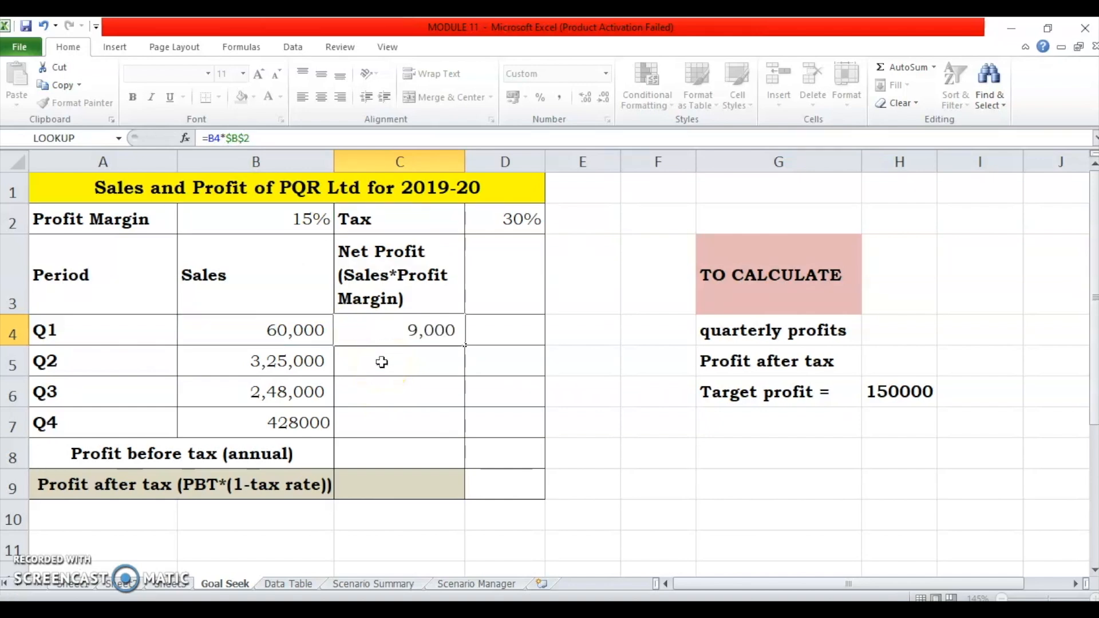
Step: Fill the Q1 net profit formula from C4 down through C7 for the remaining quarters
left_click(425, 337)
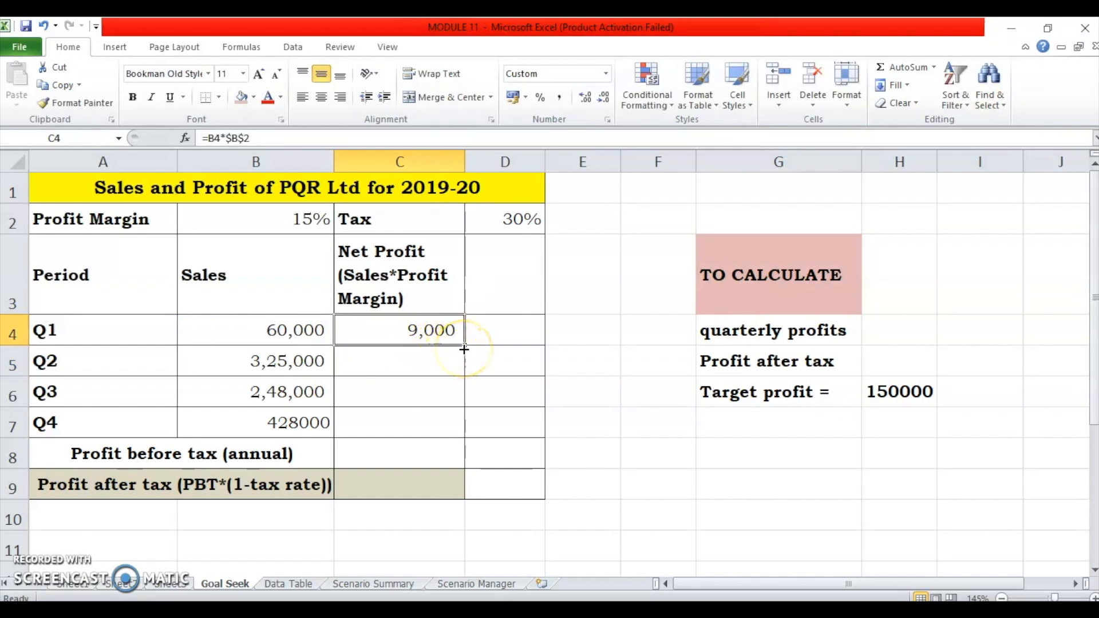
left_click_drag(464, 348, 463, 441)
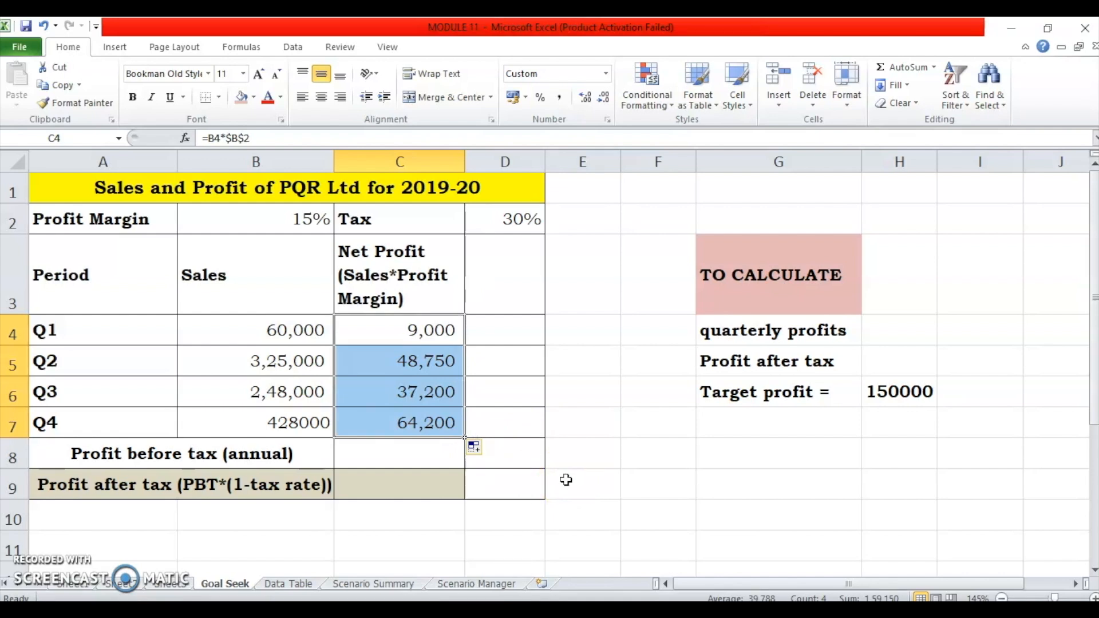
left_click(636, 483)
Step: Calculate the annual profit before tax in C8 with =sum(C4:C7)
left_click(411, 453)
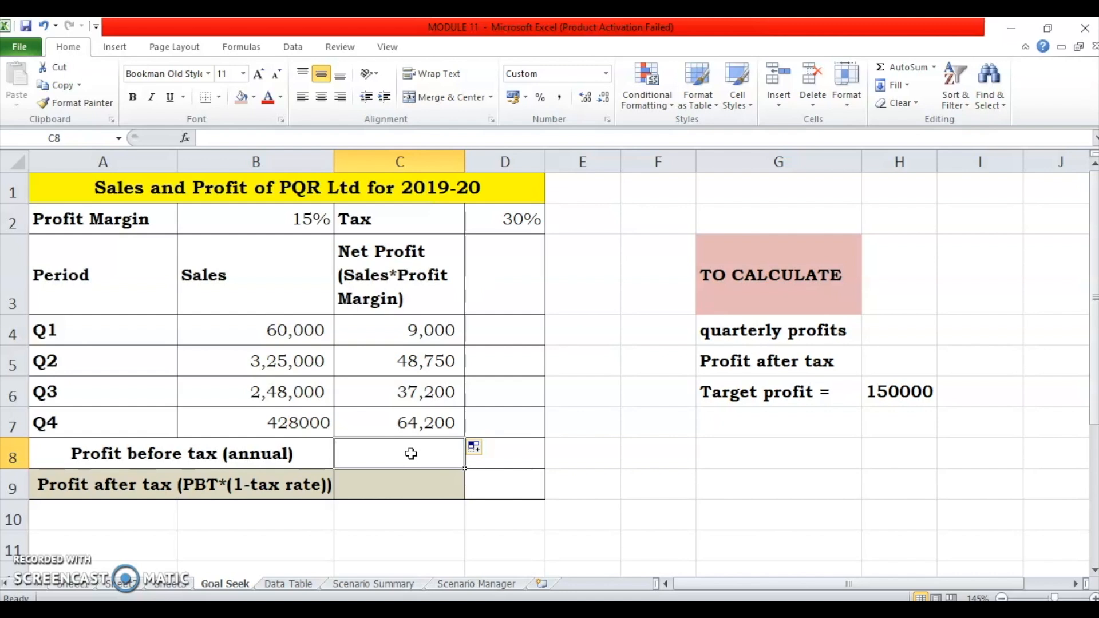
type("=")
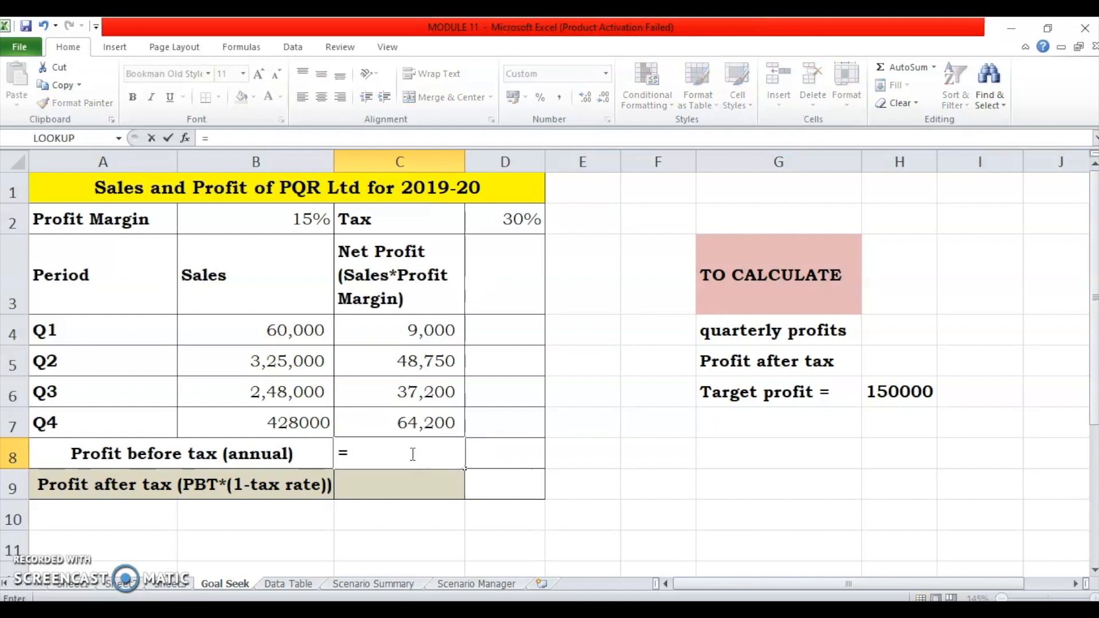
type("su")
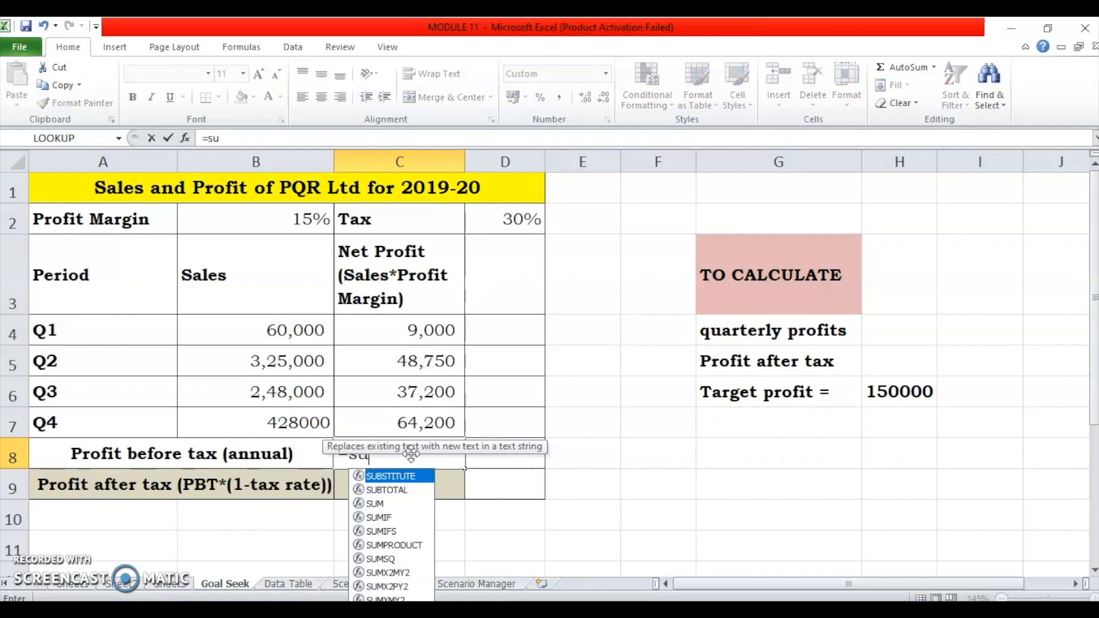
type("m(")
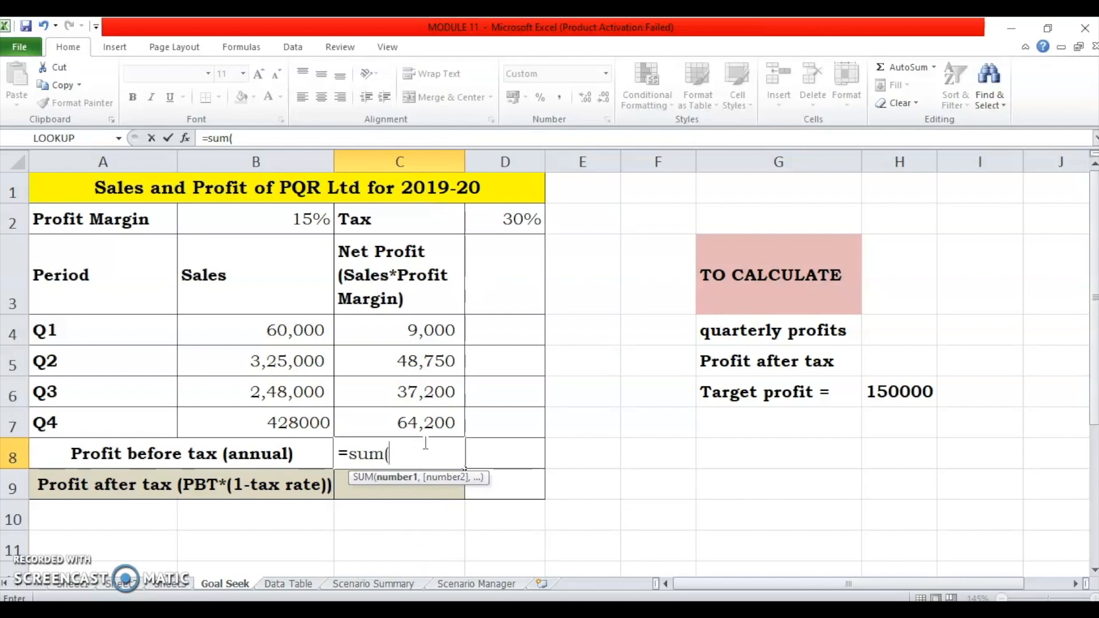
left_click(424, 330)
left_click_drag(424, 330, 425, 417)
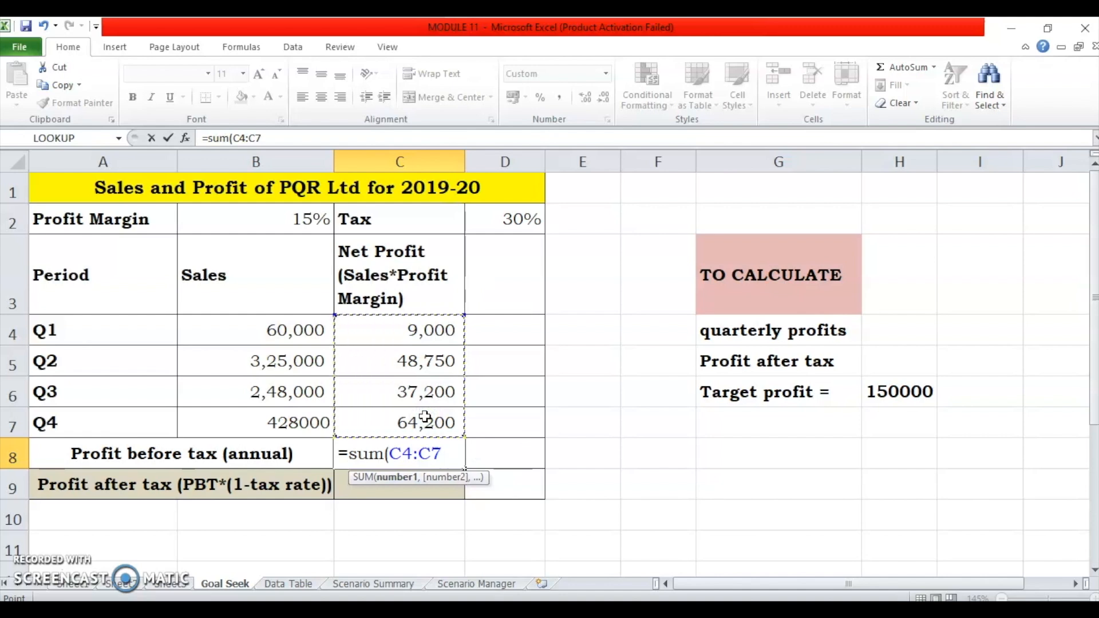
type(")")
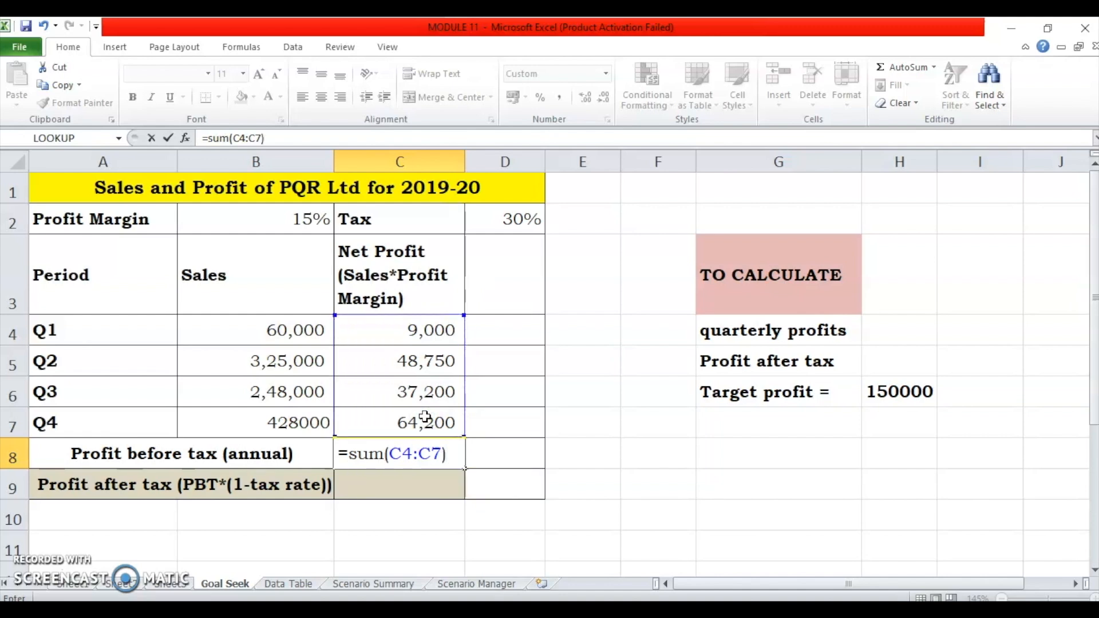
key("Return")
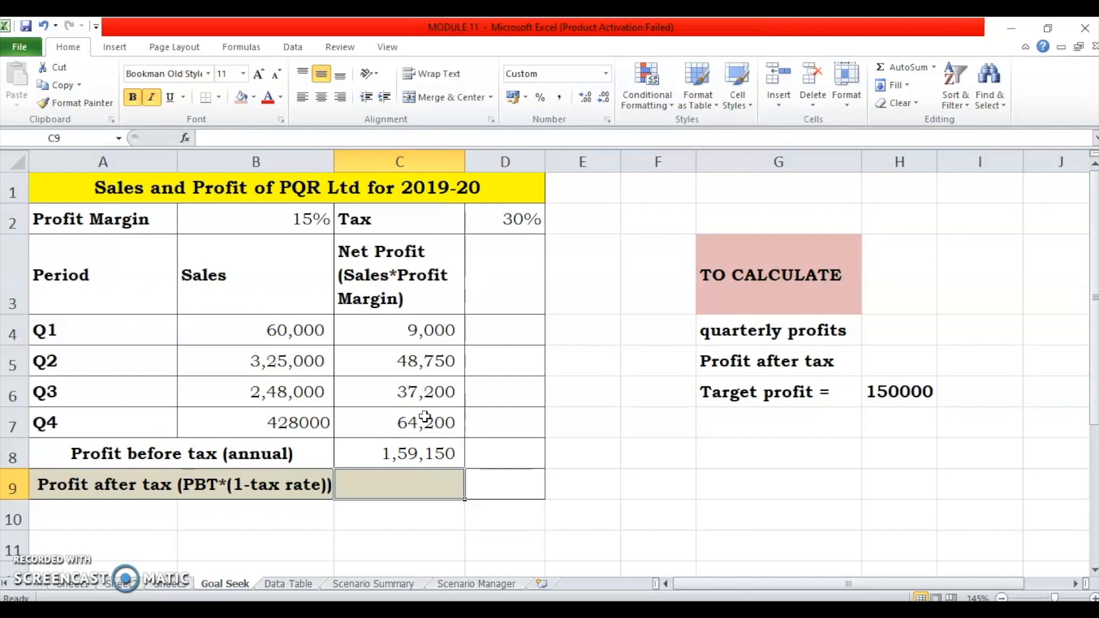
Step: Calculate the profit after tax in C9 with =C8*(1-D2)
type("=")
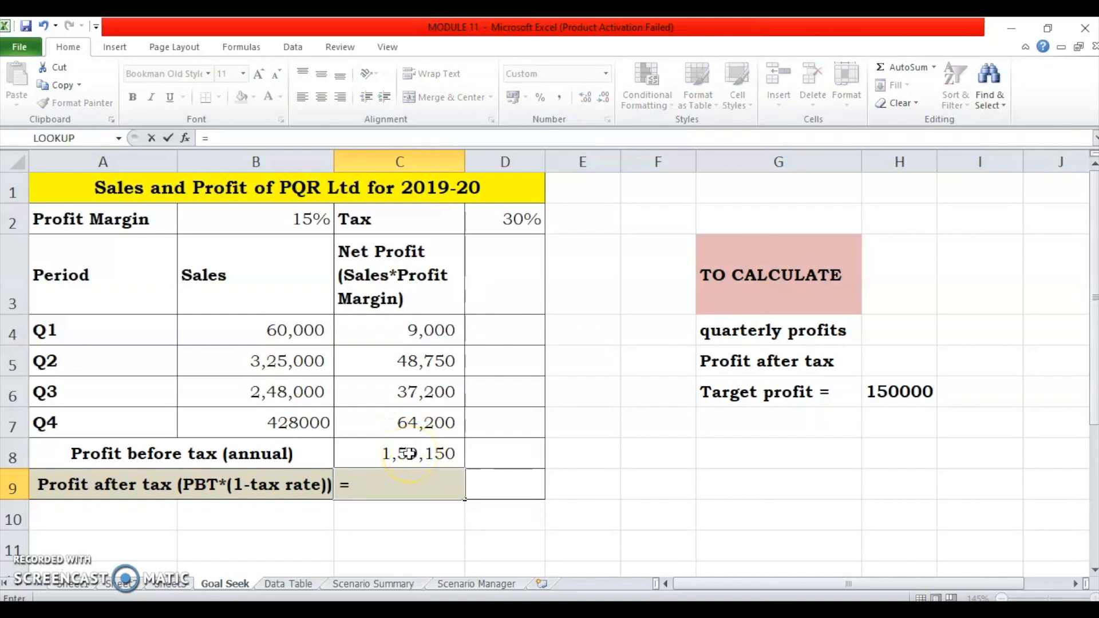
left_click(408, 454)
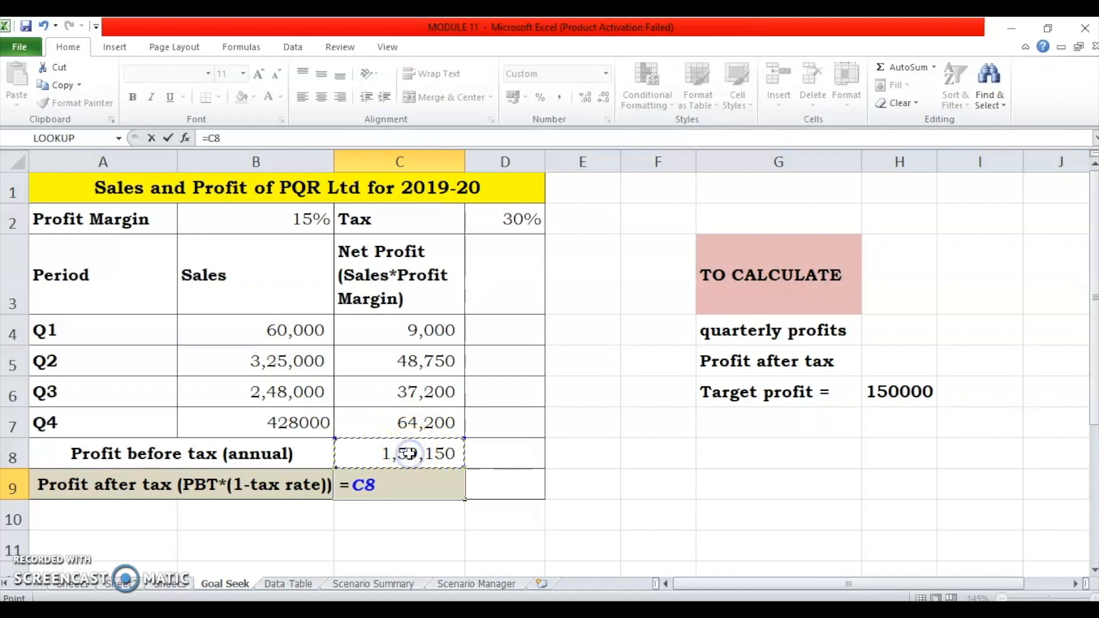
type("*")
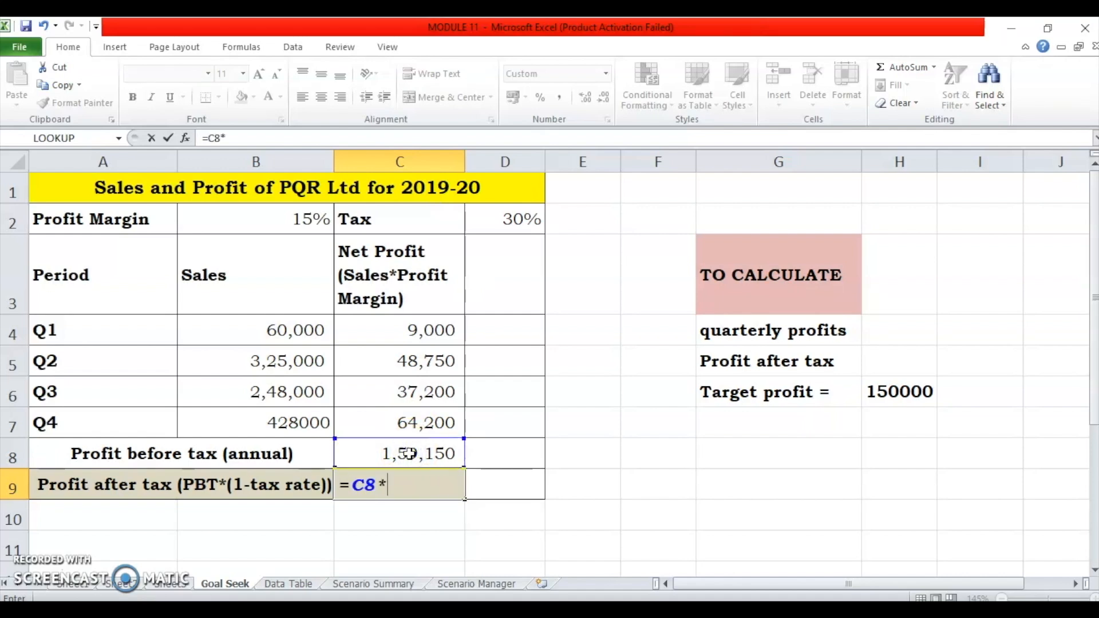
type("(1-")
left_click(499, 218)
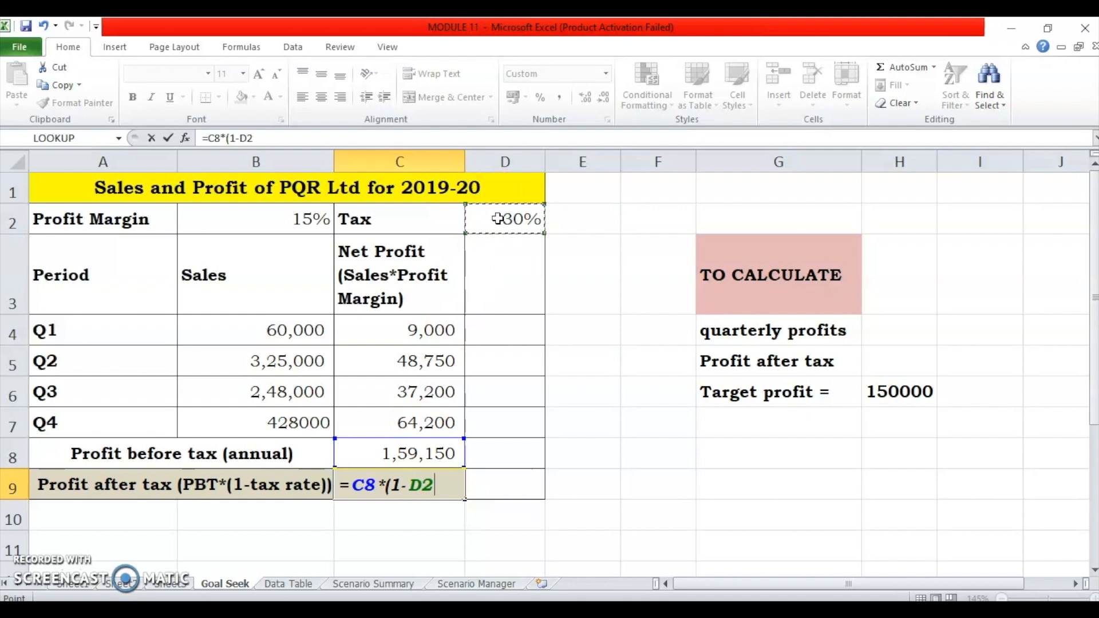
type(")")
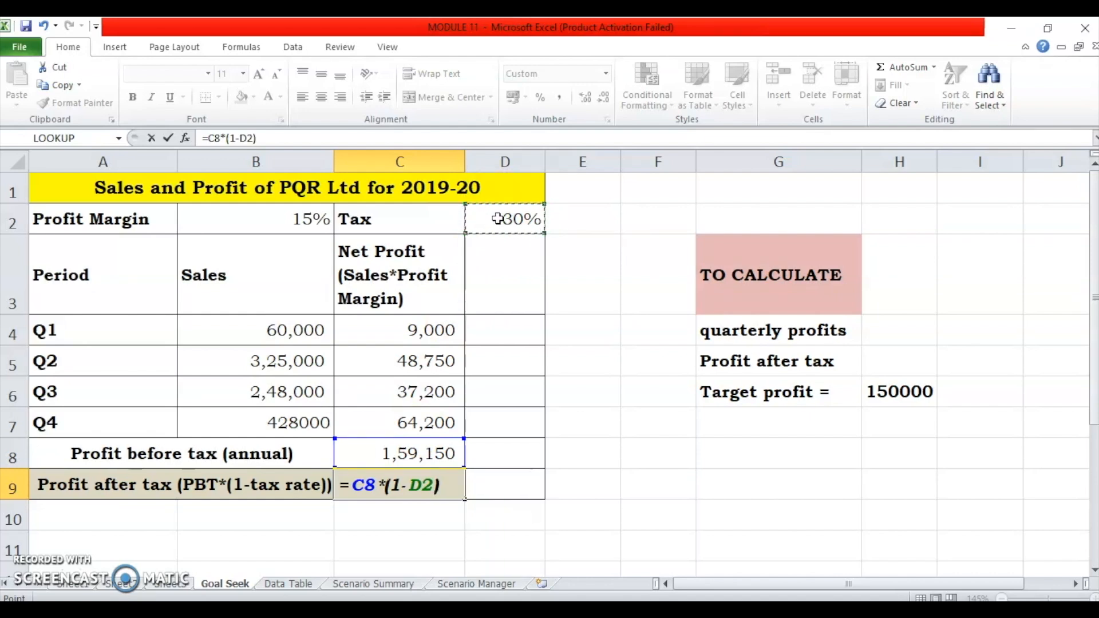
key("Return")
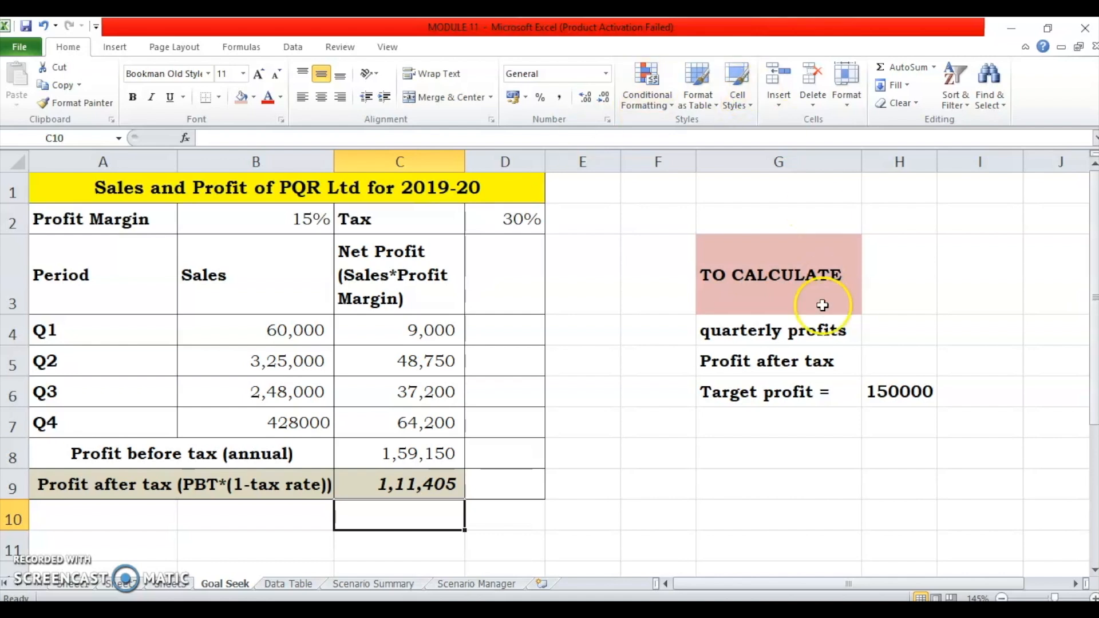
Step: Enter the text "annual profits" in H4, beside the quarterly profits entry of the TO CALCULATE list
left_click(876, 334)
type("ann")
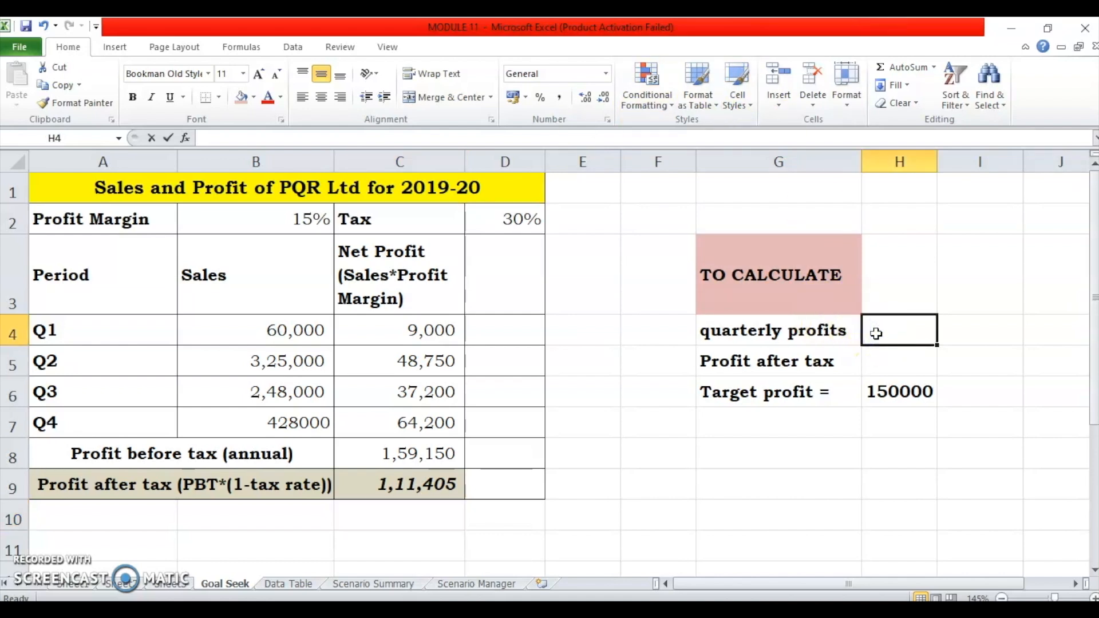
type("ual ")
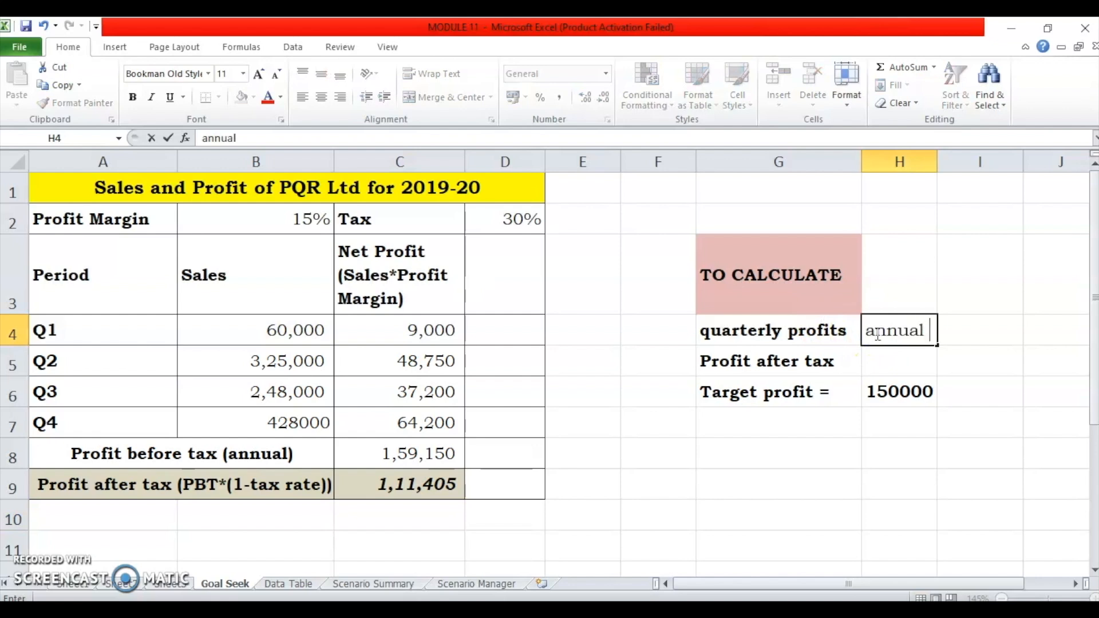
type("profits")
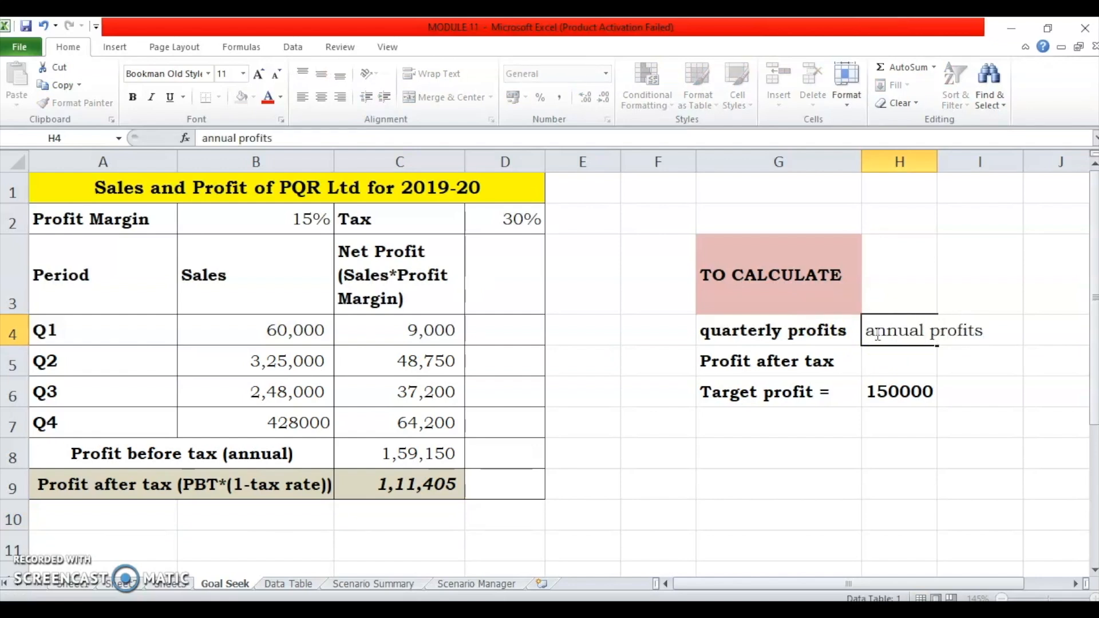
key("Return")
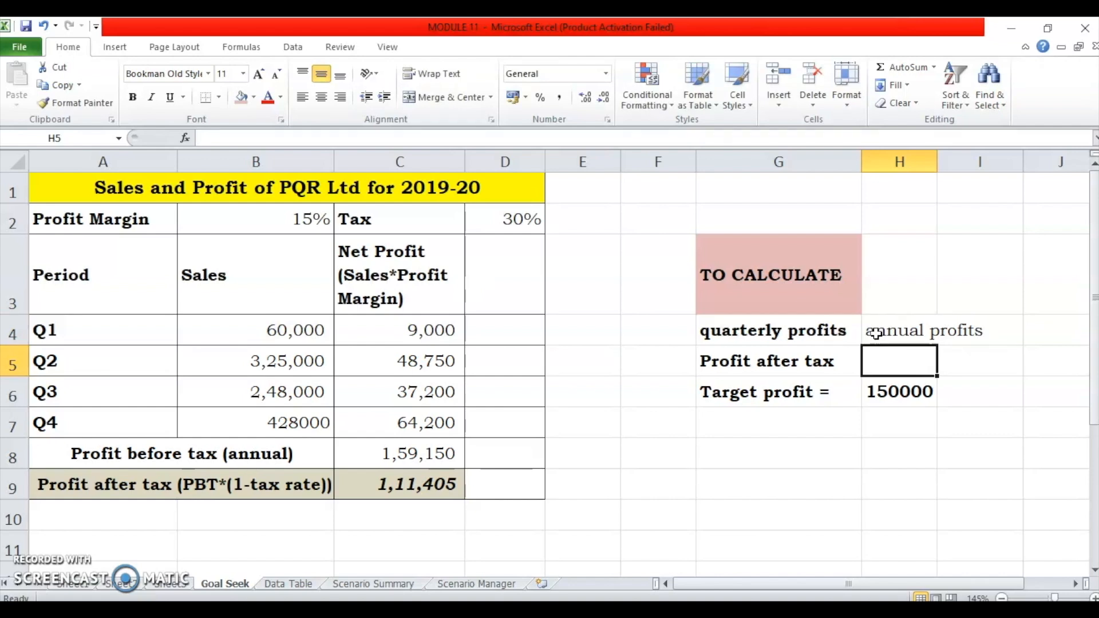
Step: Review the Goal Seek question in MODULE 11.pdf in Adobe Reader, and return to the Excel workbook to examine the target profit in H6
left_click(772, 399)
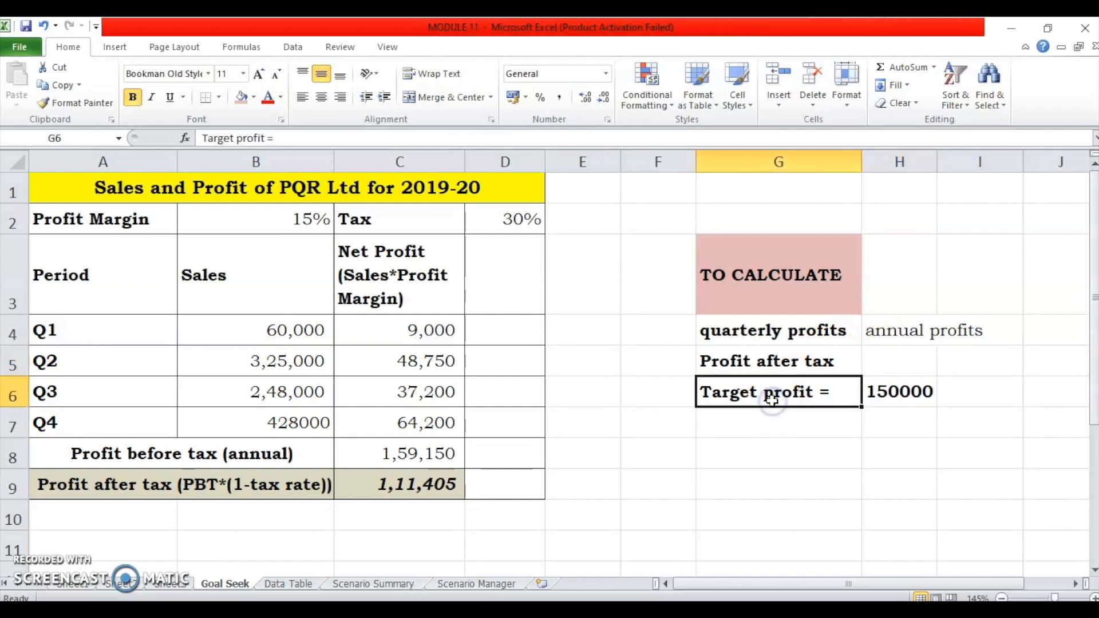
left_click(708, 460)
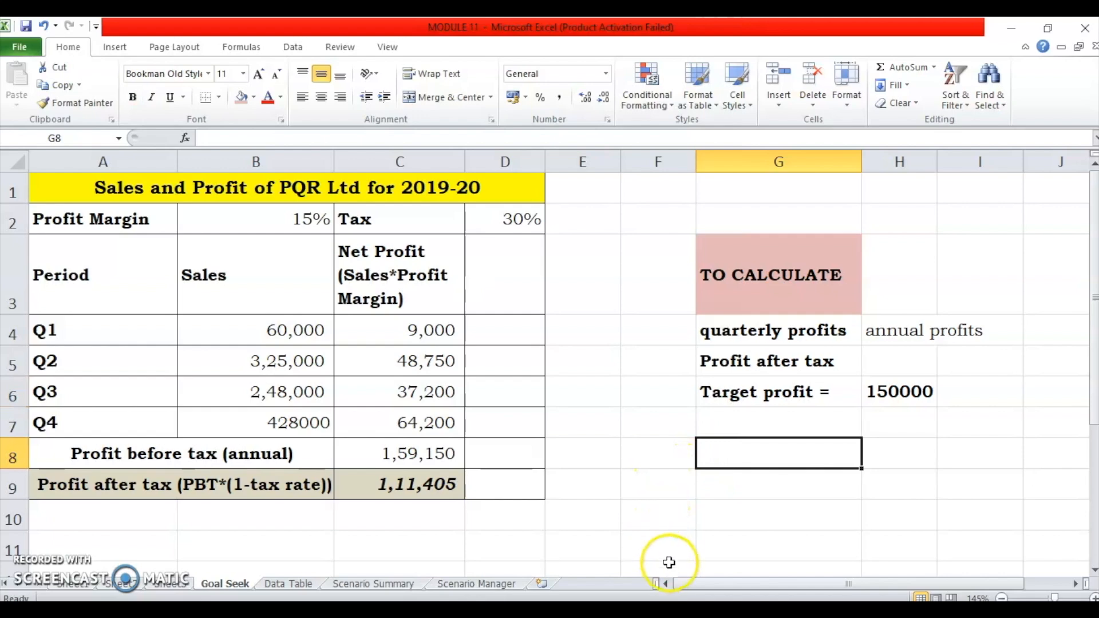
left_click(709, 610)
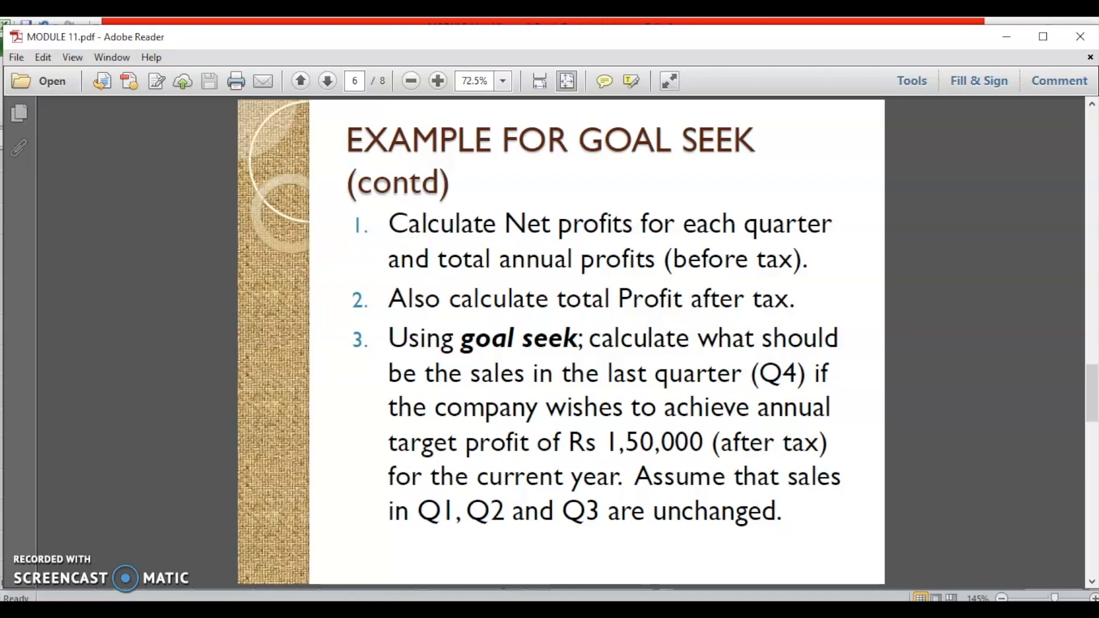
key("alt+Tab")
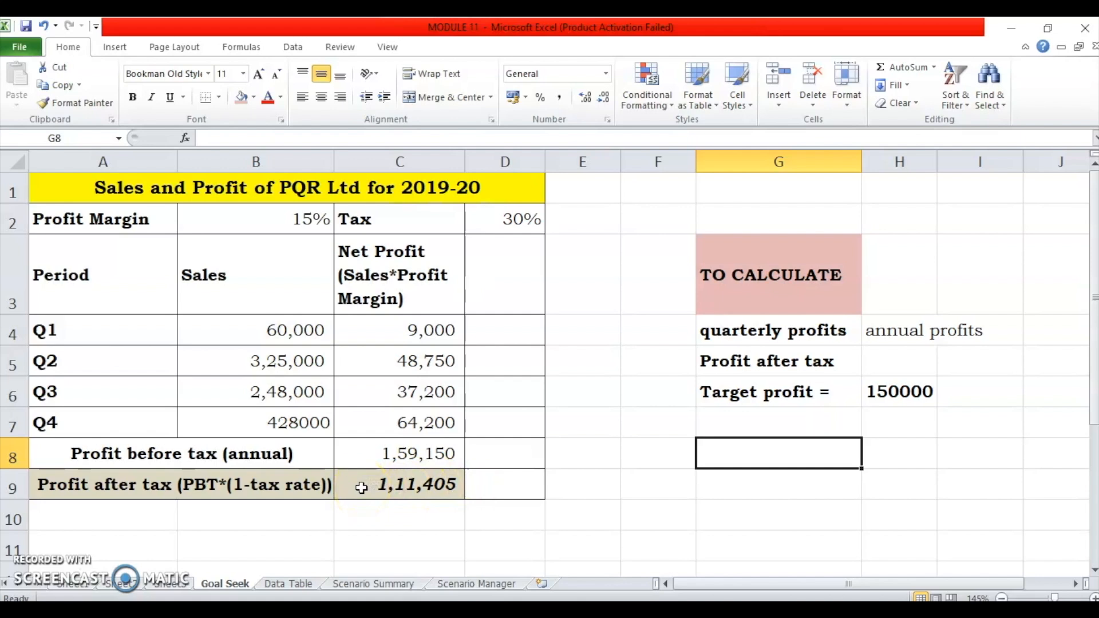
left_click(451, 518)
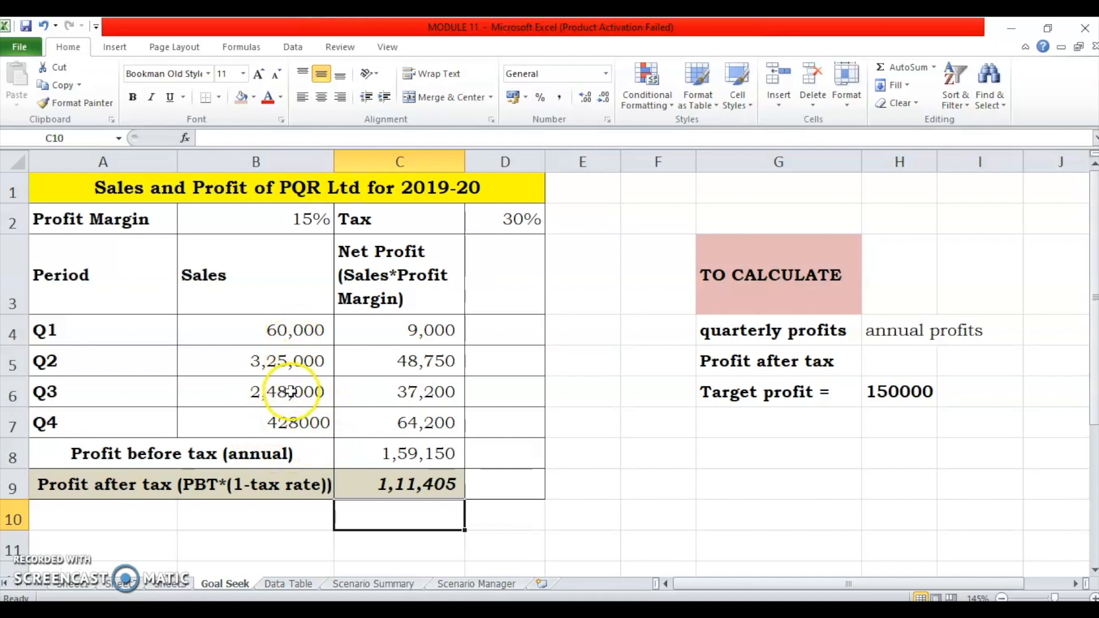
left_click(679, 519)
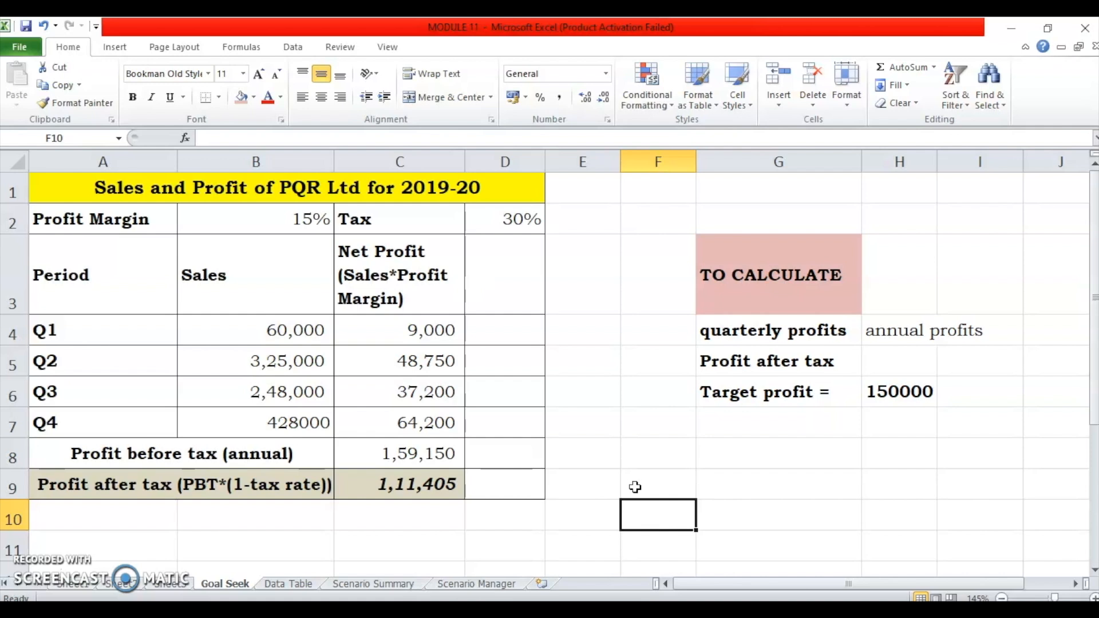
left_click(883, 395)
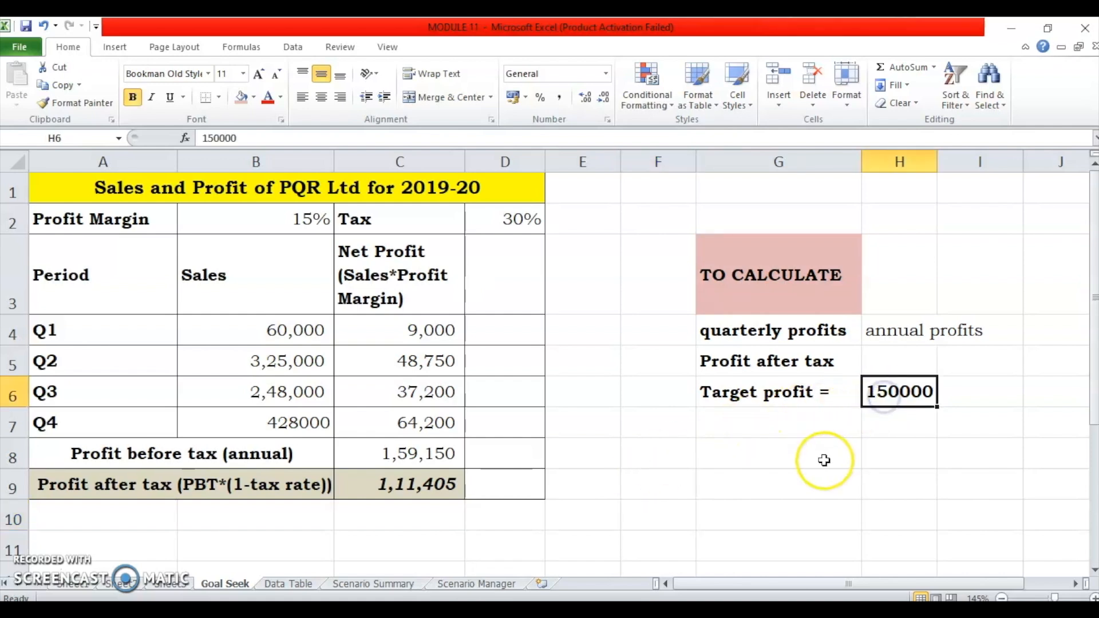
Step: Compare the Q4 sales in B7 with the target profit in H6
left_click(328, 421)
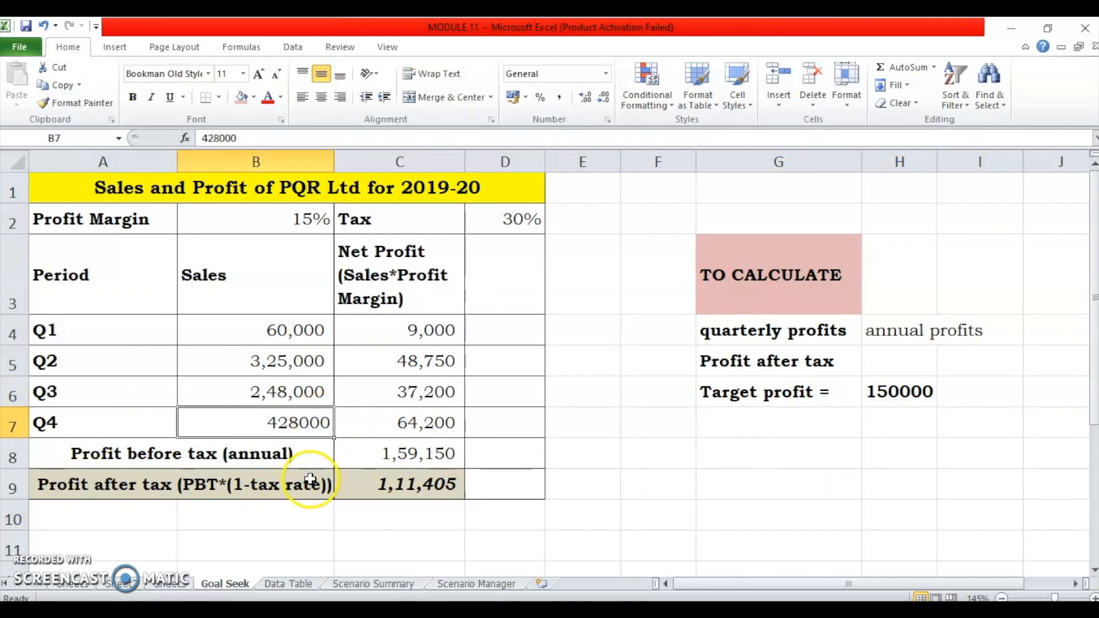
left_click(877, 391)
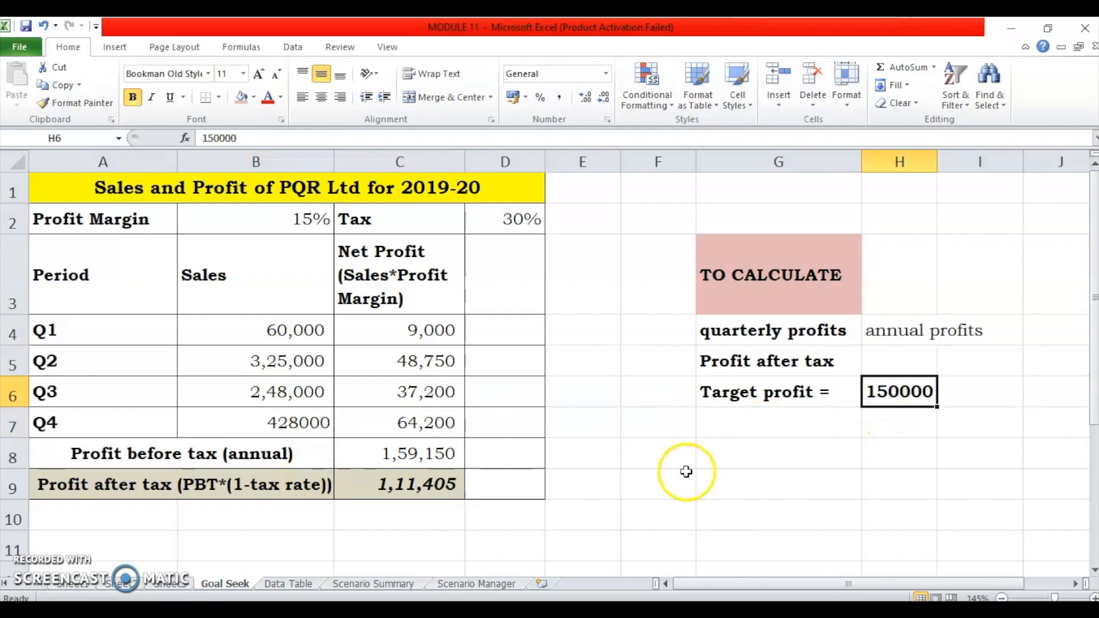
left_click(261, 415)
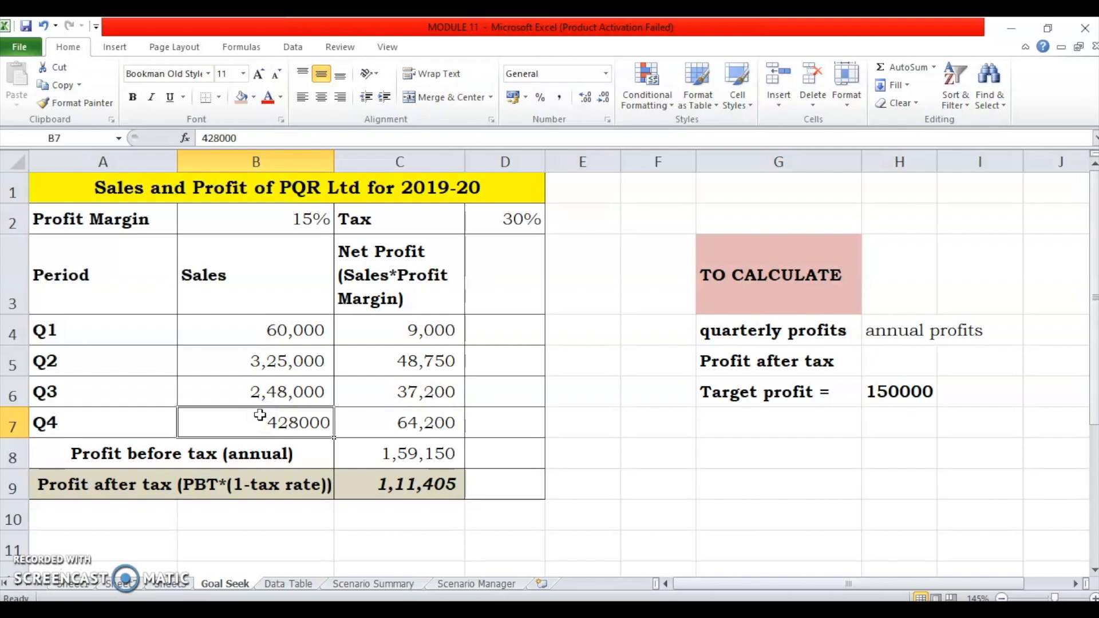
left_click(687, 410)
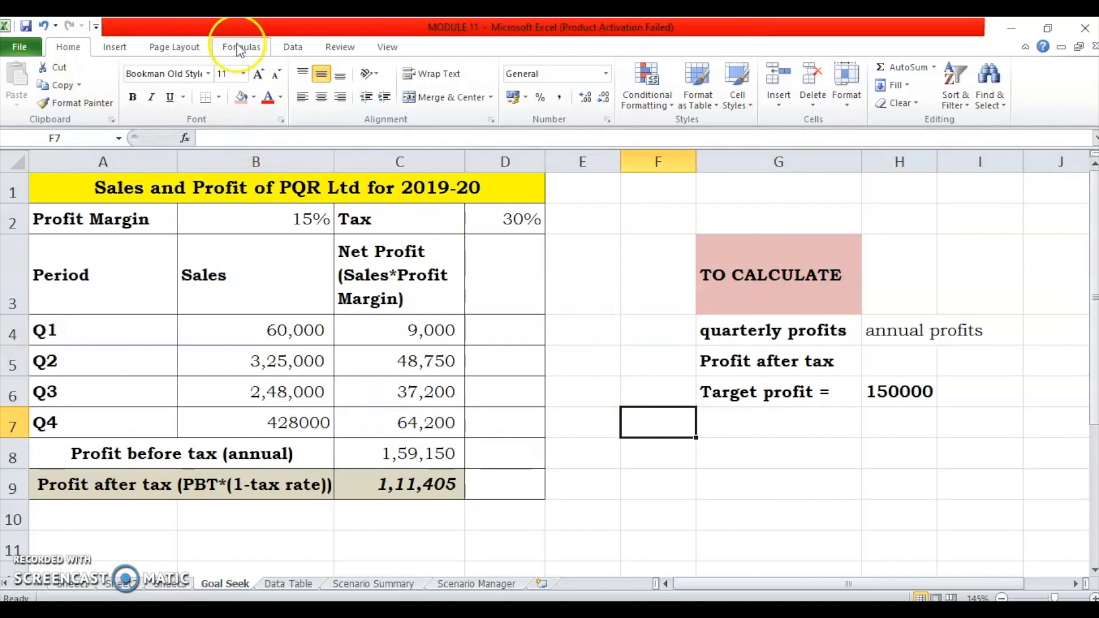
Step: Run Goal Seek to set the profit after tax in C9 to 150000 by changing the Q4 sales in B7, and keep the solution
left_click(295, 47)
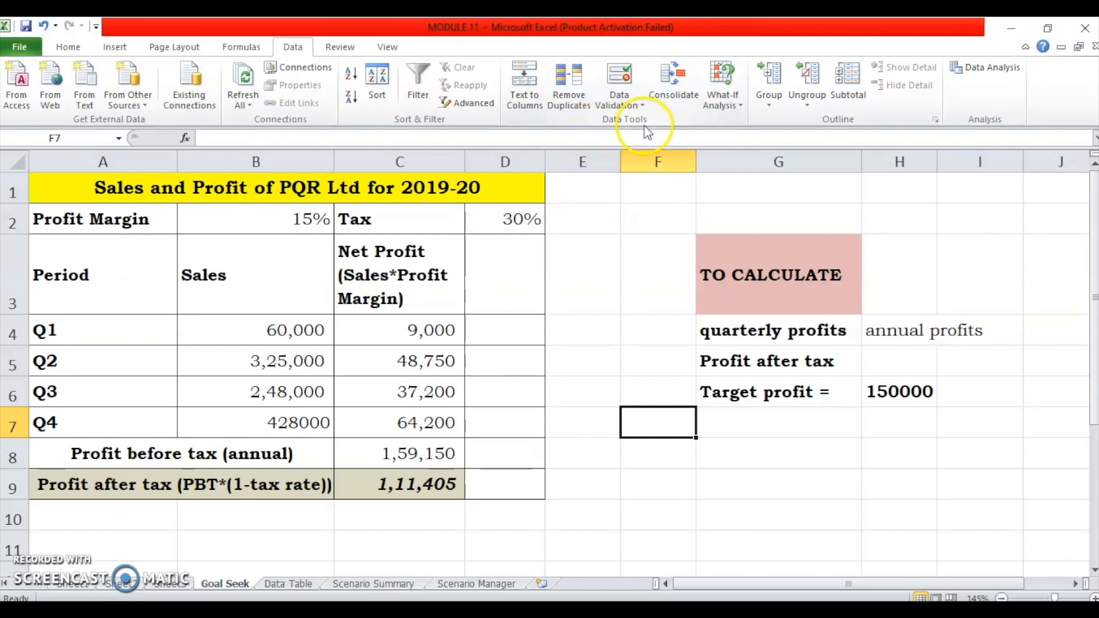
left_click(737, 99)
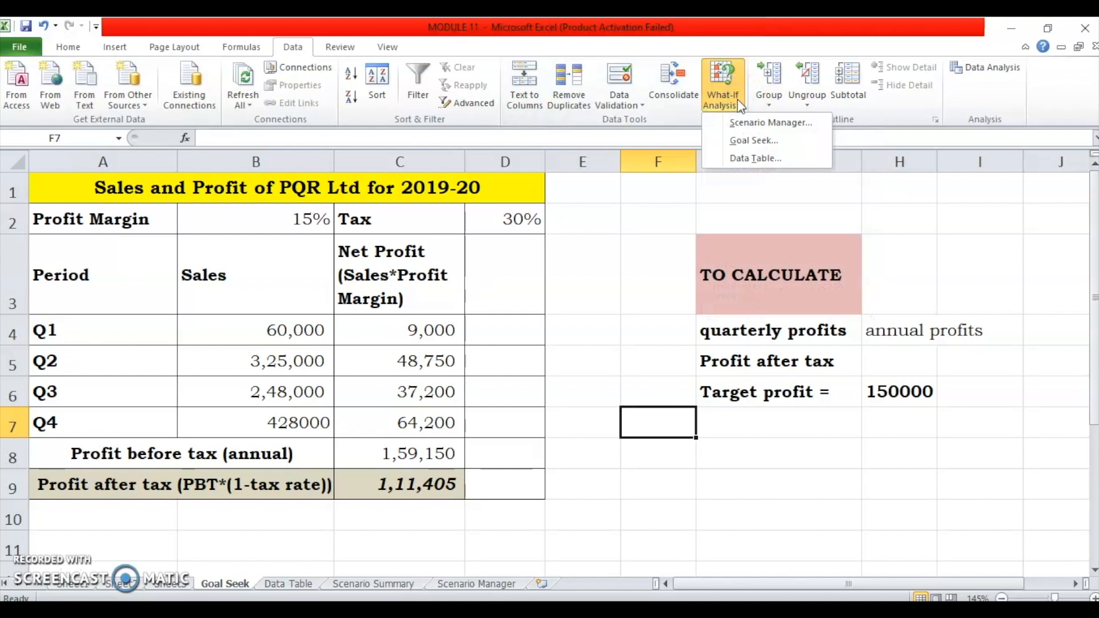
left_click(749, 148)
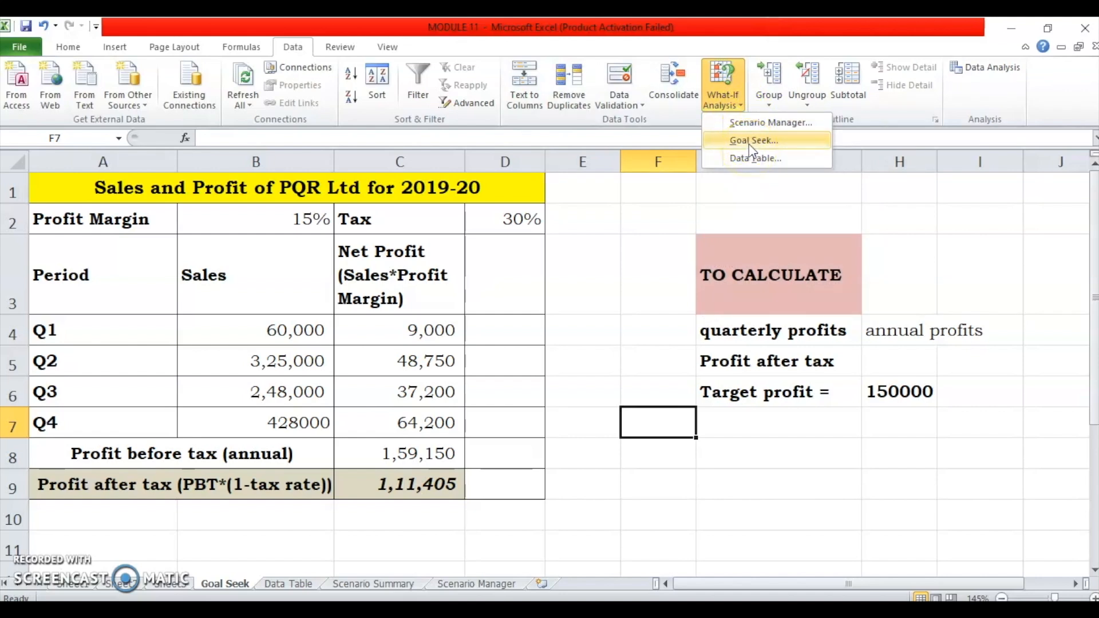
left_click(750, 148)
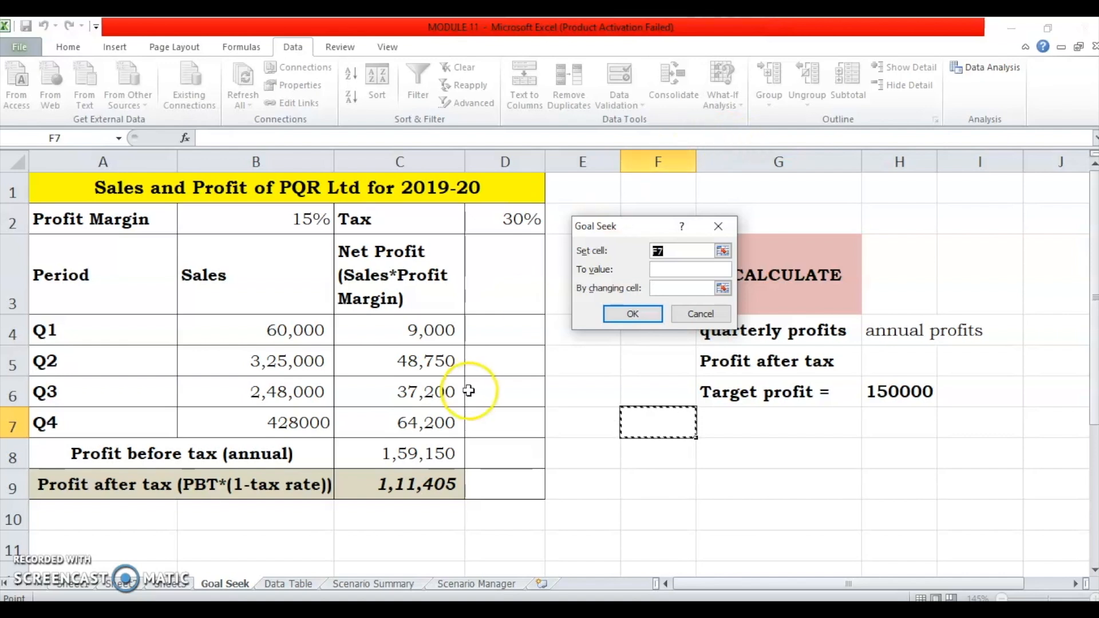
left_click(428, 479)
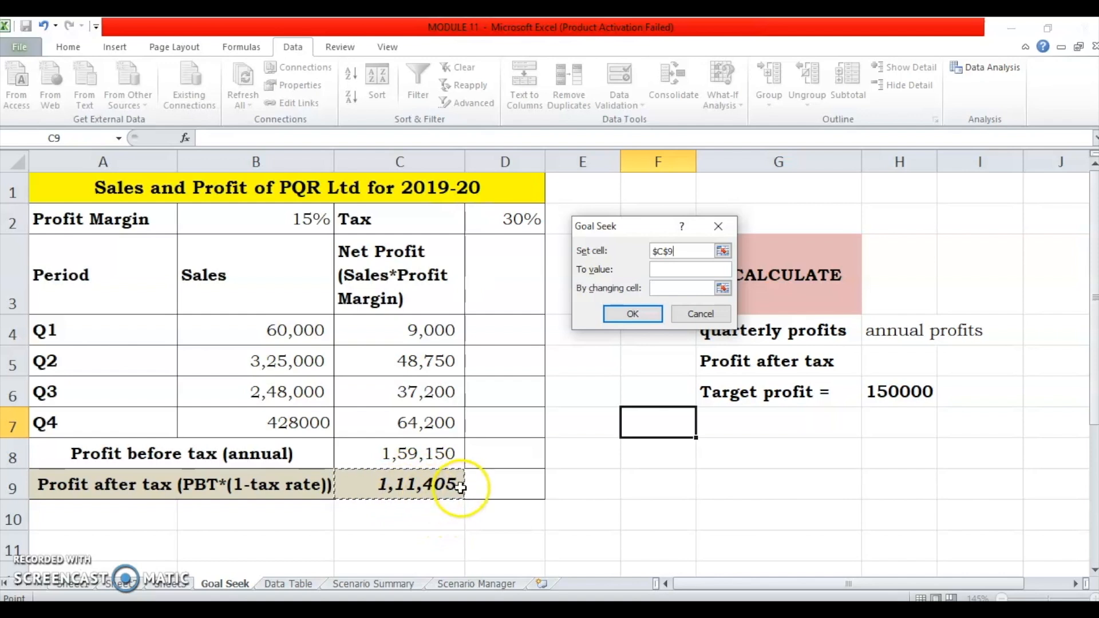
left_click(674, 267)
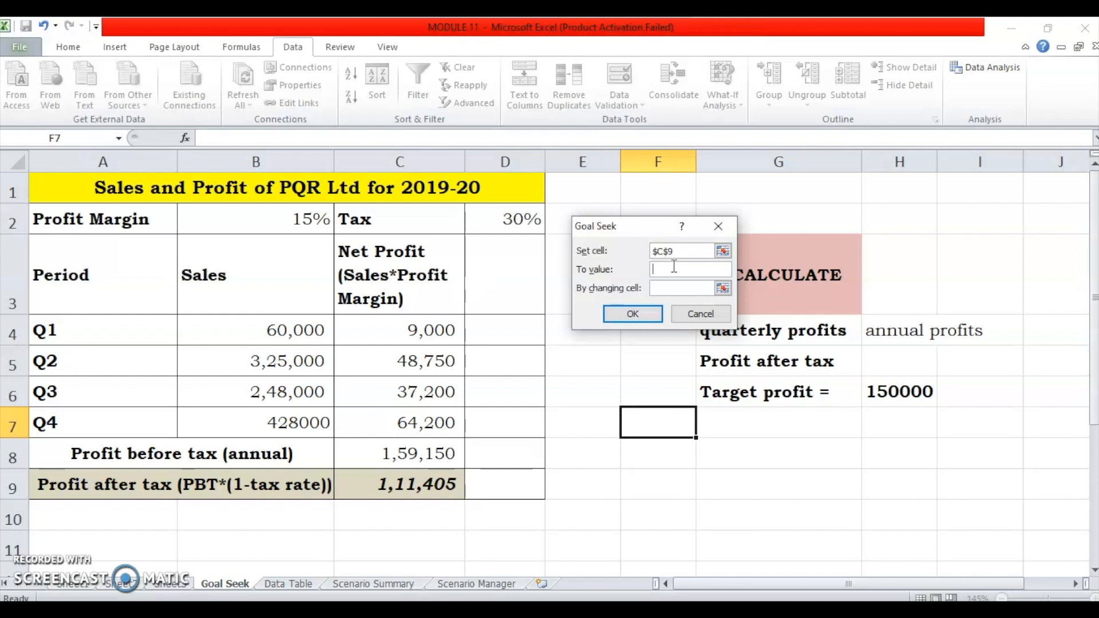
type("150000")
left_click(662, 288)
left_click(292, 422)
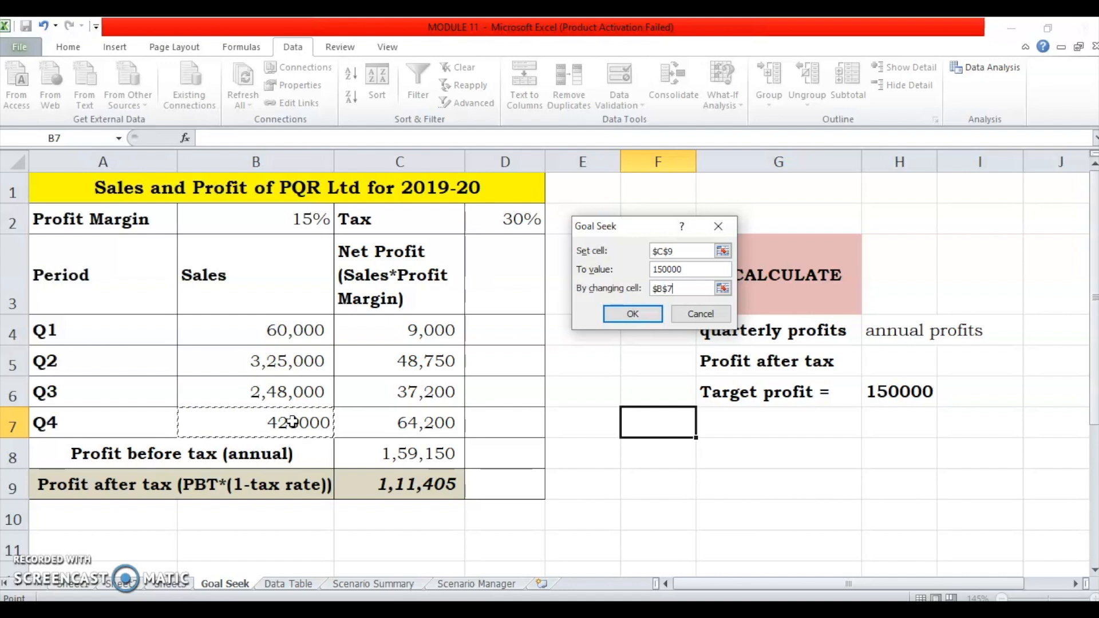
left_click(627, 315)
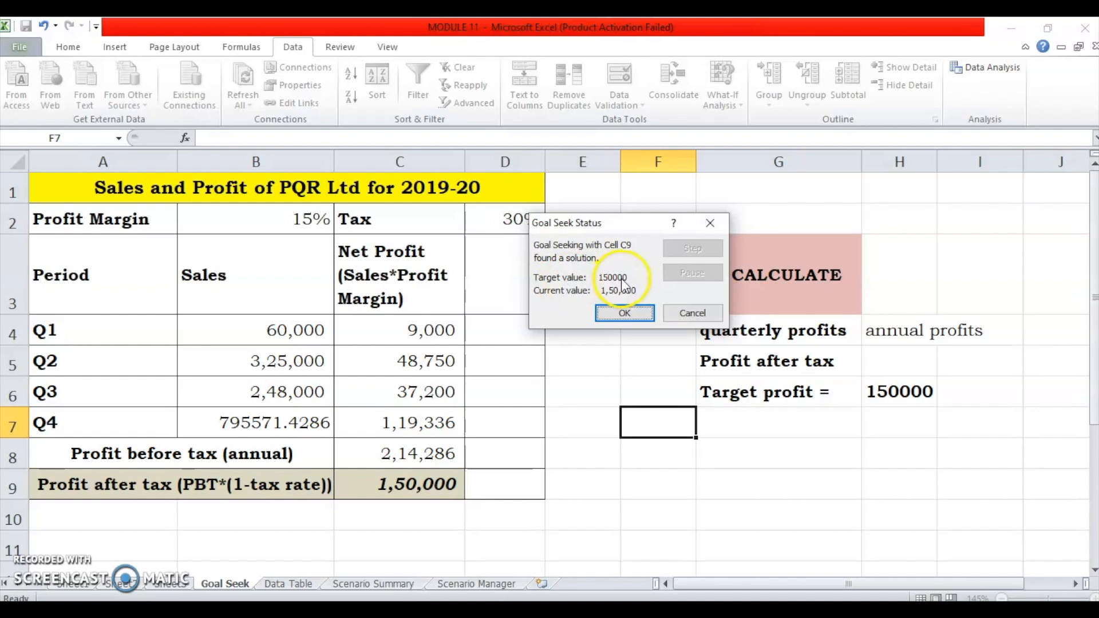
left_click(624, 314)
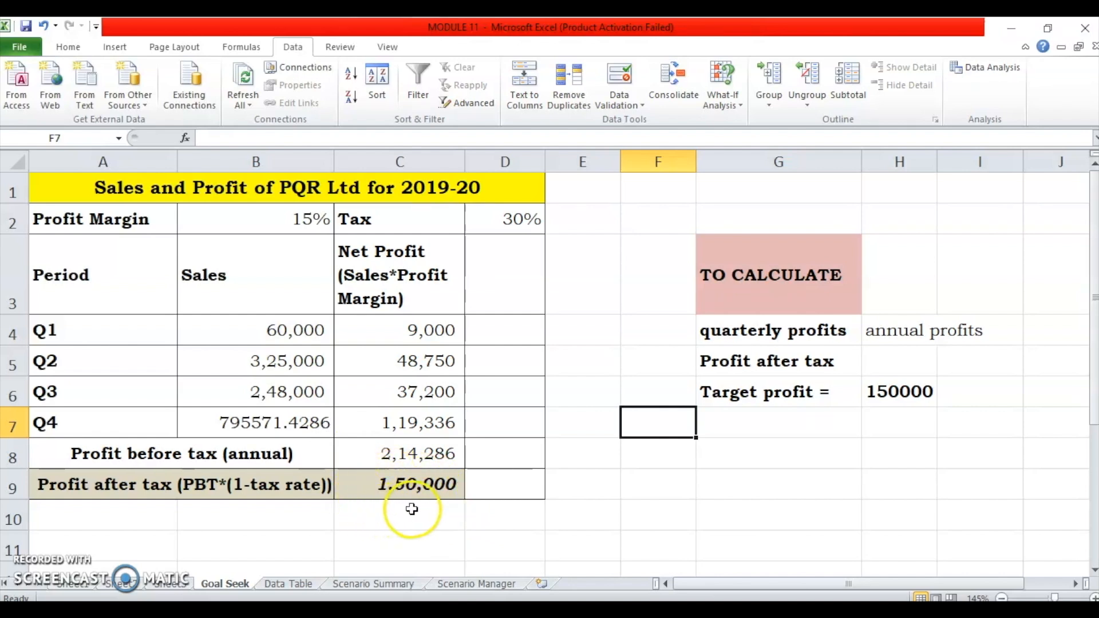
Step: Reduce the Q4 sales in B7 to a display with no decimal places
left_click(285, 422)
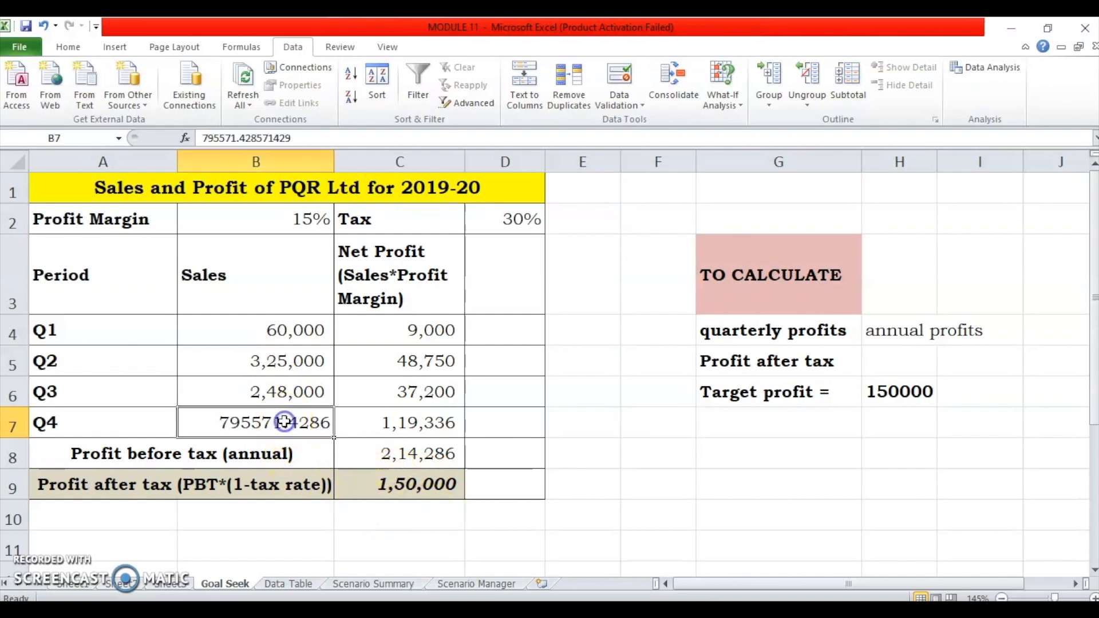
left_click(69, 47)
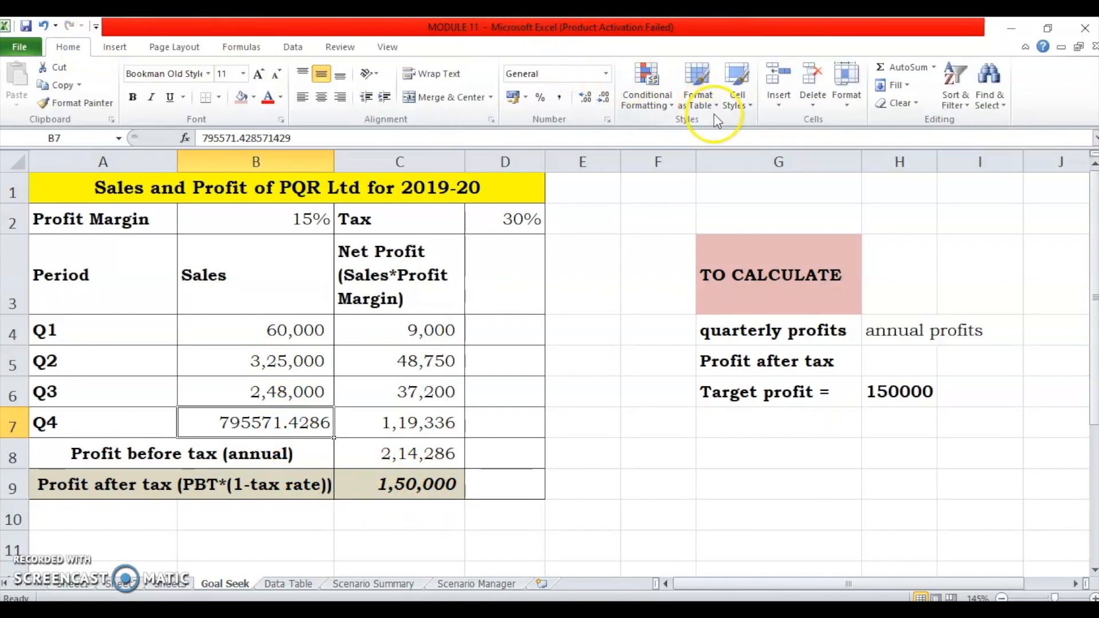
left_click(604, 99)
left_click(604, 98)
left_click(604, 98)
left_click(604, 99)
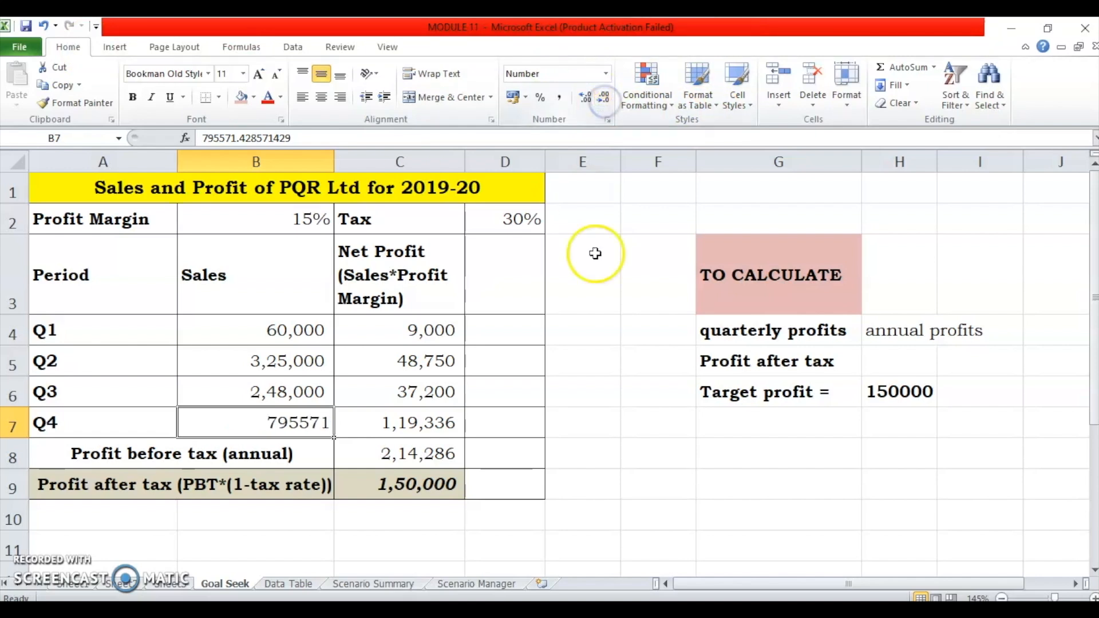
left_click(687, 496)
left_click(300, 424)
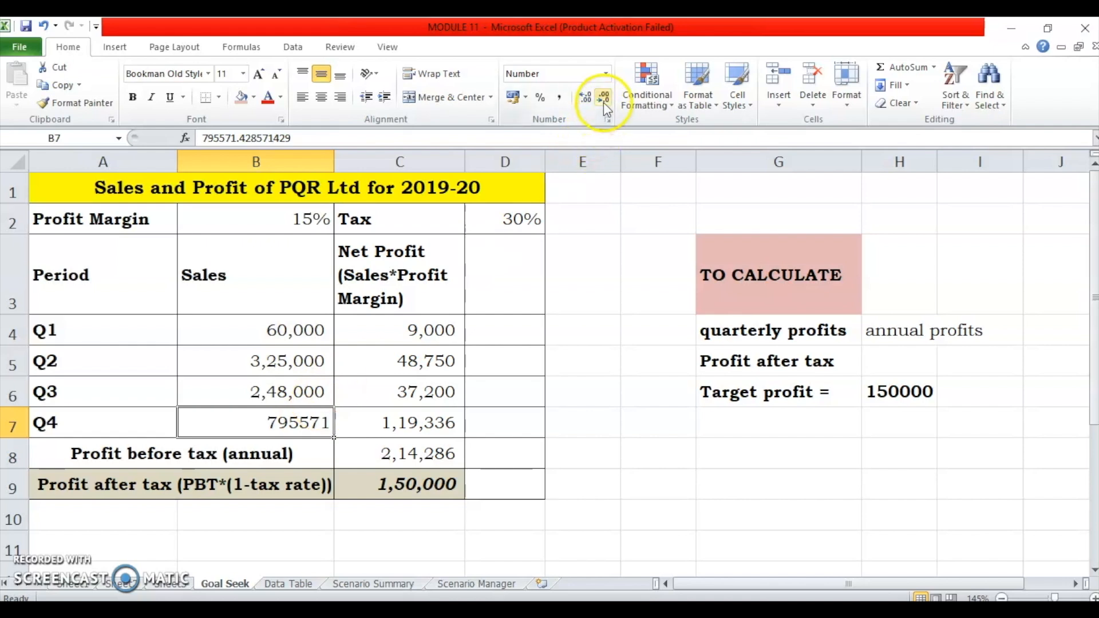
left_click(626, 367)
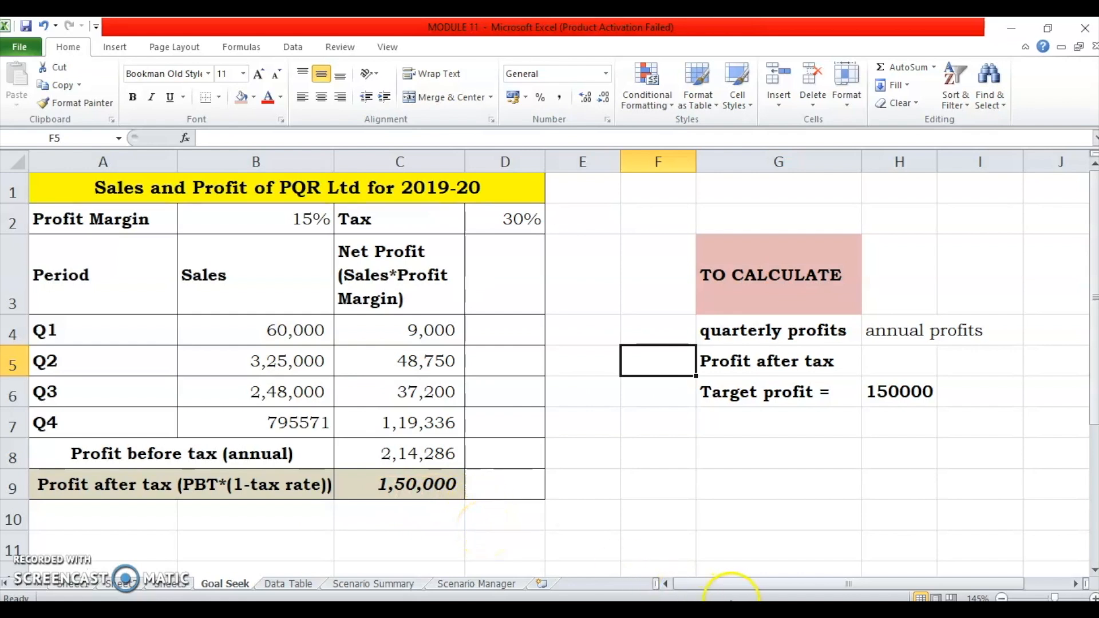
Step: Switch to MODULE 11.pdf in Adobe Reader and view the Goal Seek example through to the closing THANKS page
left_click(680, 610)
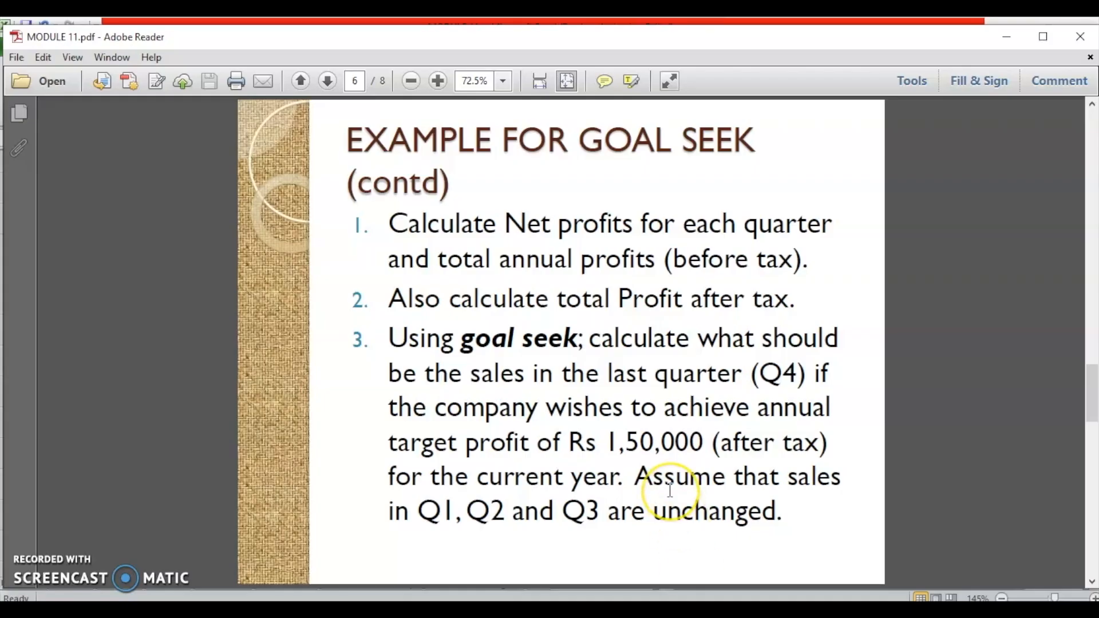
scroll(670, 491, "down", 3)
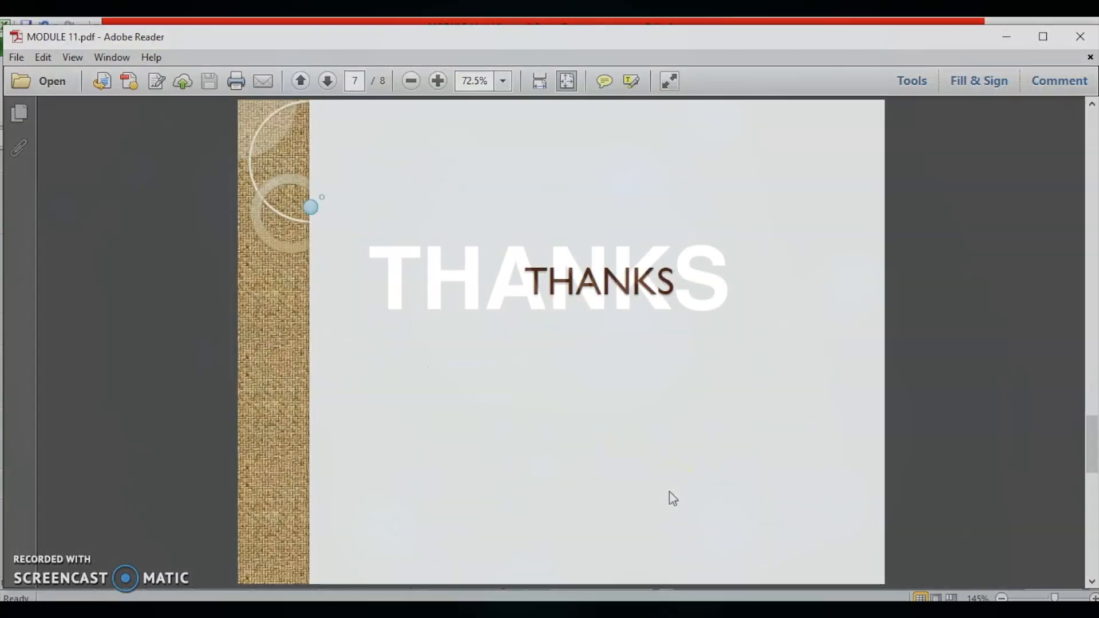